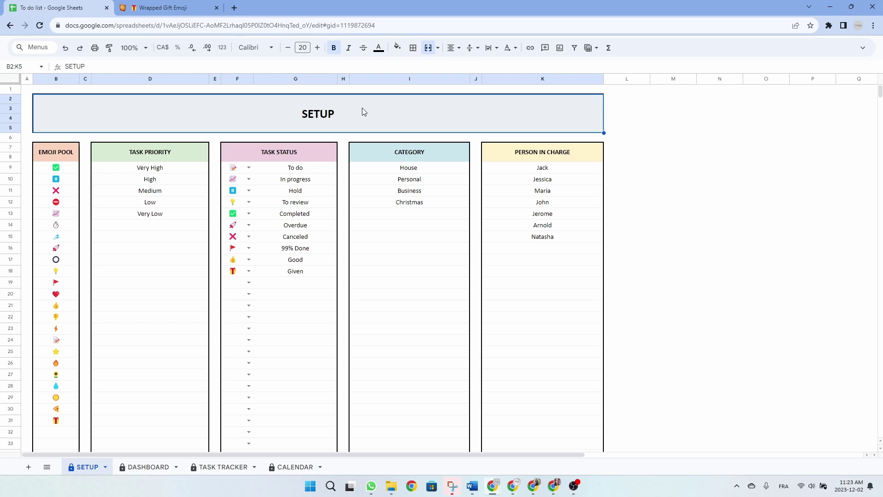
Dismiss the protected-range warning on the SETUP title and select the last person-in-charge name
{"action": "double_click", "coordinate": [363, 107]}
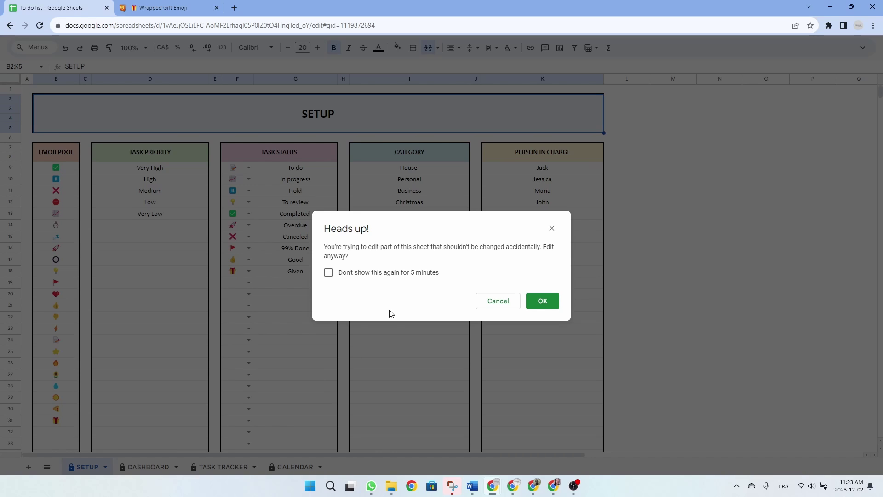
{"action": "left_click", "coordinate": [557, 232]}
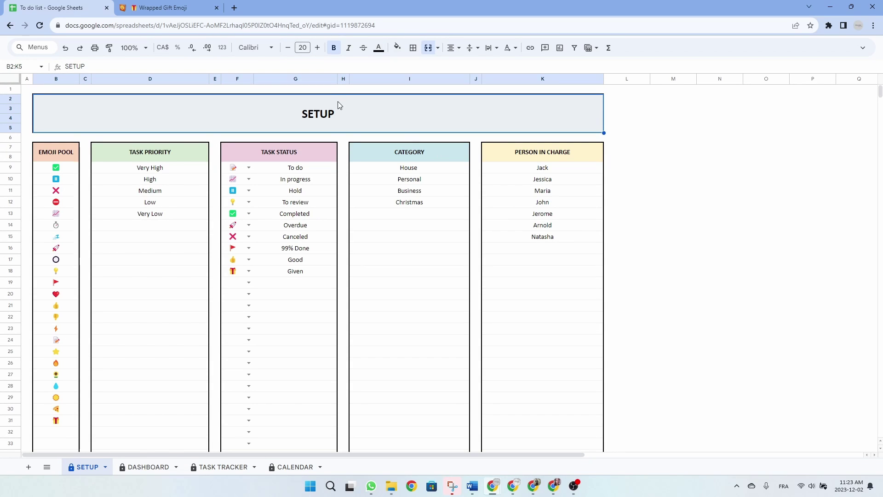
{"action": "left_click", "coordinate": [550, 191]}
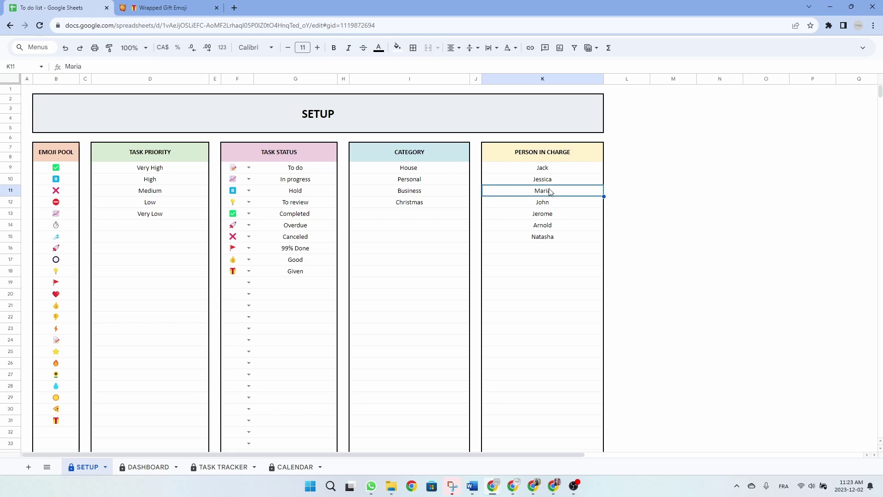
{"action": "mouse_move", "coordinate": [550, 185]}
{"action": "left_mouse_down"}
{"action": "mouse_move", "coordinate": [556, 271]}
{"action": "mouse_move", "coordinate": [560, 196]}
{"action": "left_mouse_up"}
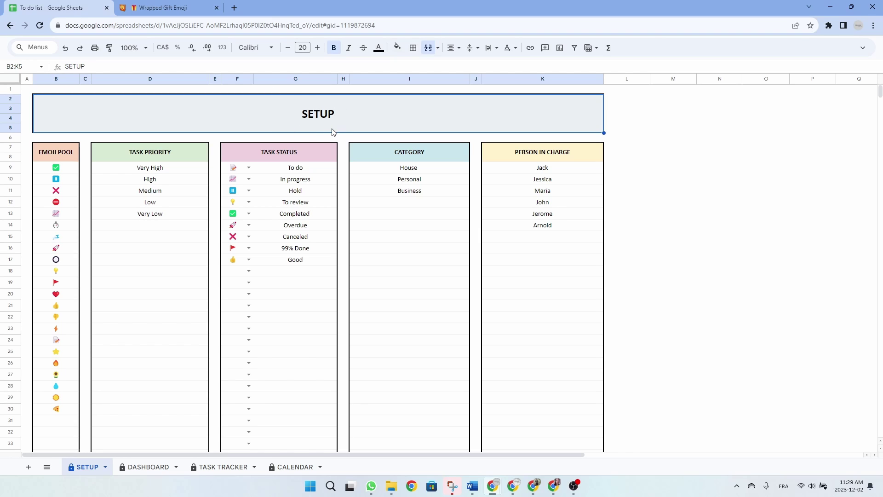
{"action": "left_click_drag", "start_coordinate": [42, 160], "coordinate": [494, 159]}
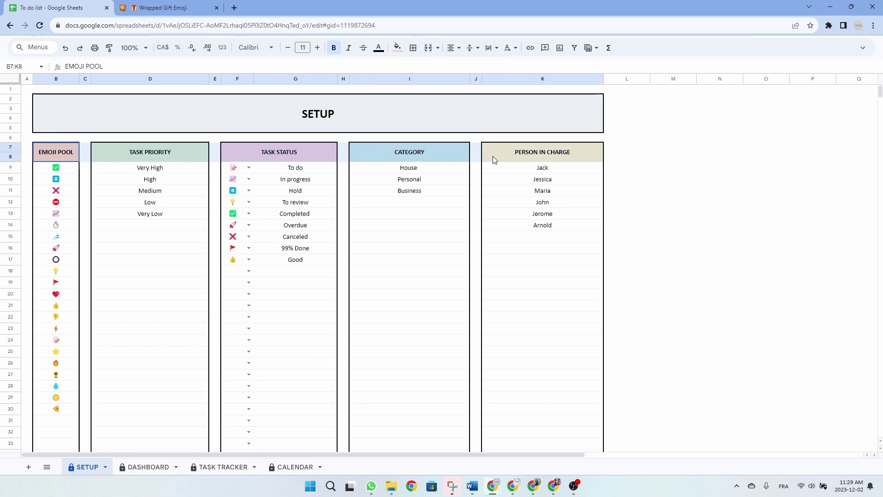
{"action": "left_click", "coordinate": [66, 152]}
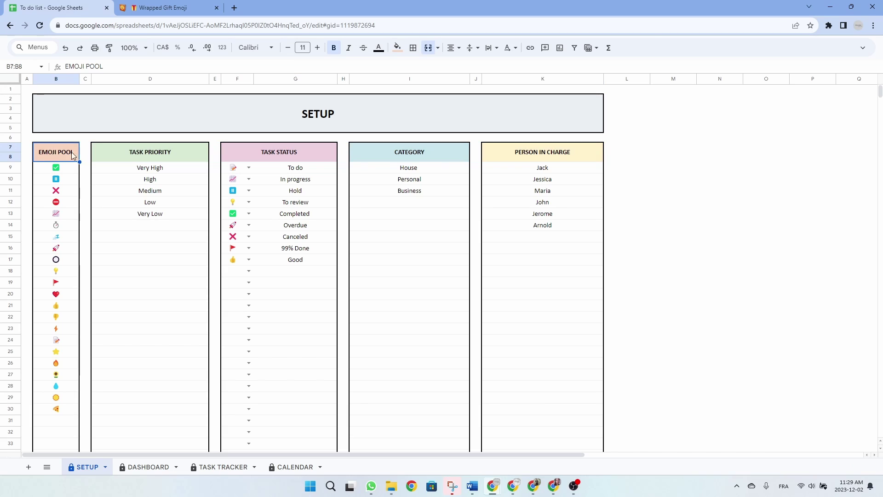
{"action": "left_click", "coordinate": [157, 154]}
{"action": "left_click", "coordinate": [291, 153]}
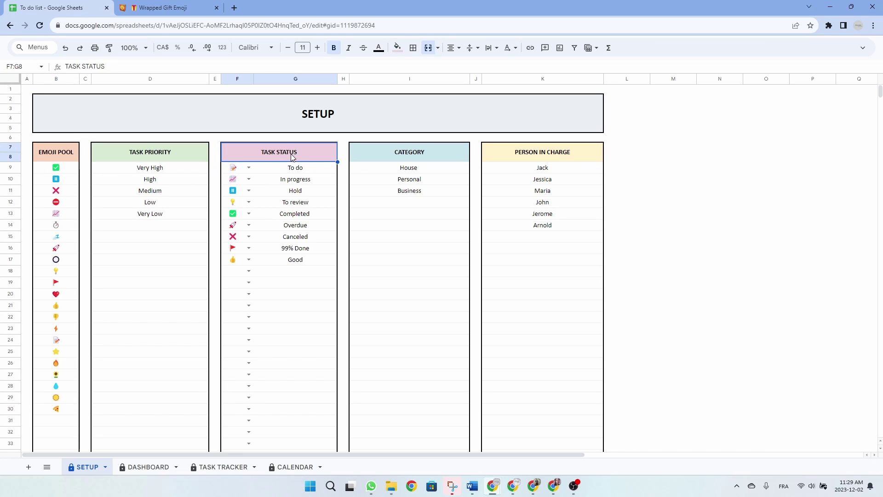
{"action": "left_click", "coordinate": [399, 154]}
{"action": "left_click", "coordinate": [550, 151]}
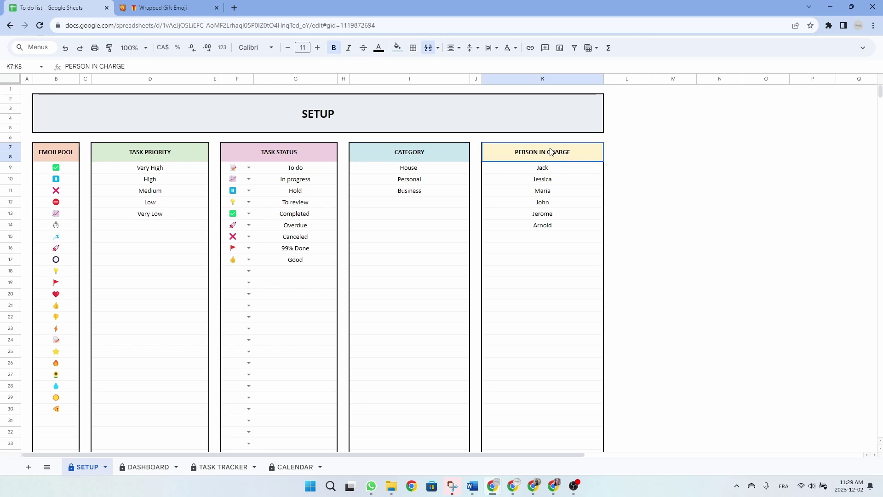
{"action": "left_click", "coordinate": [70, 153]}
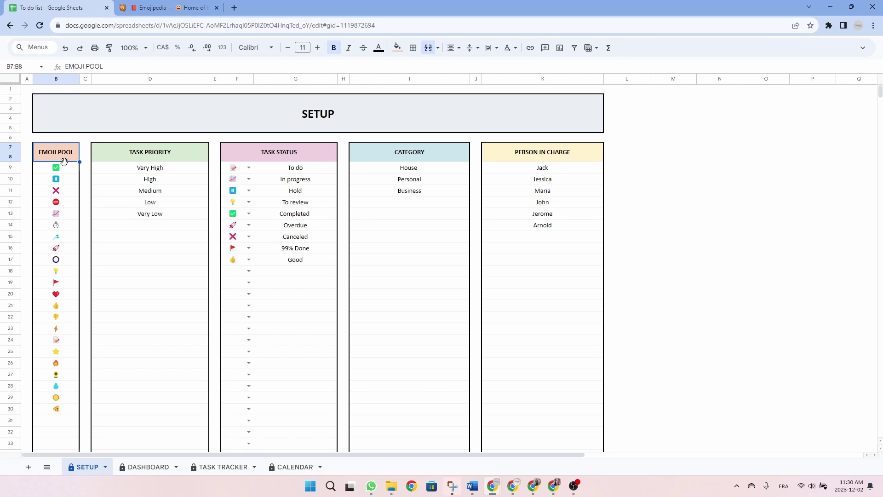
{"action": "left_click_drag", "start_coordinate": [273, 159], "coordinate": [272, 191]}
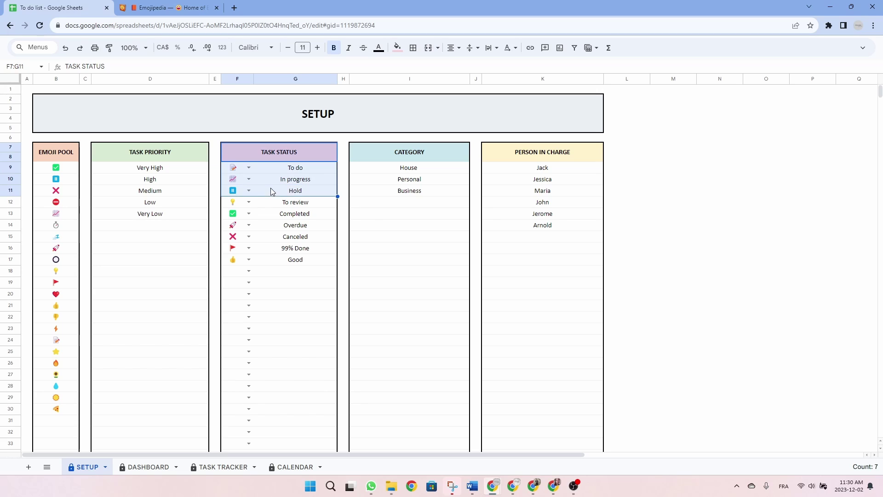
{"action": "left_click", "coordinate": [65, 155]}
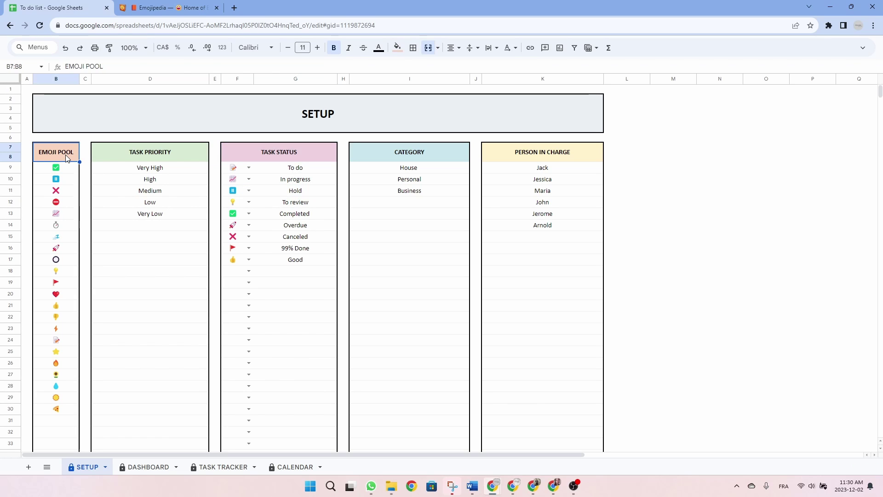
Check the empty cells below the priority, status, category and person-in-charge lists on SETUP
{"action": "left_click", "coordinate": [137, 9]}
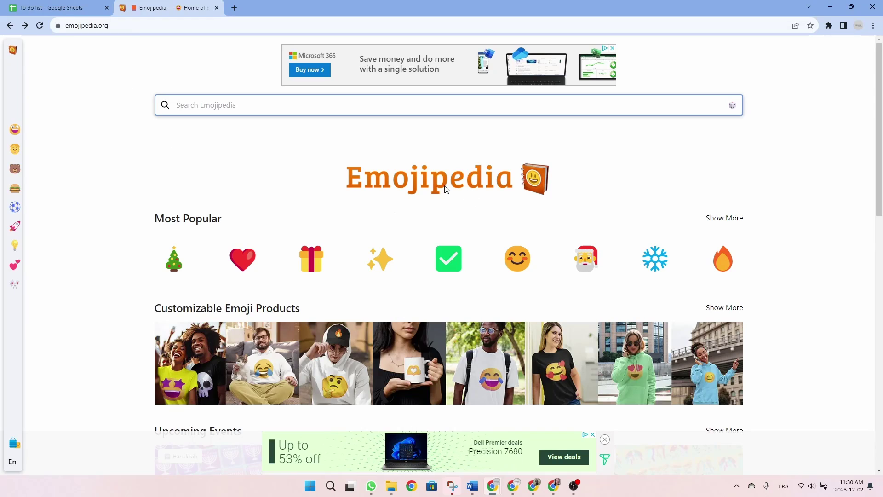
{"action": "left_click", "coordinate": [82, 8]}
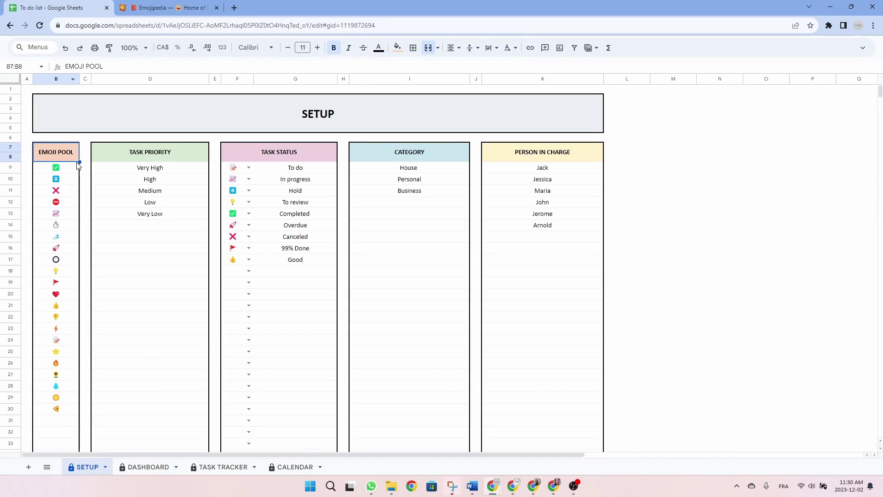
{"action": "left_click", "coordinate": [155, 224]}
{"action": "left_click", "coordinate": [270, 203]}
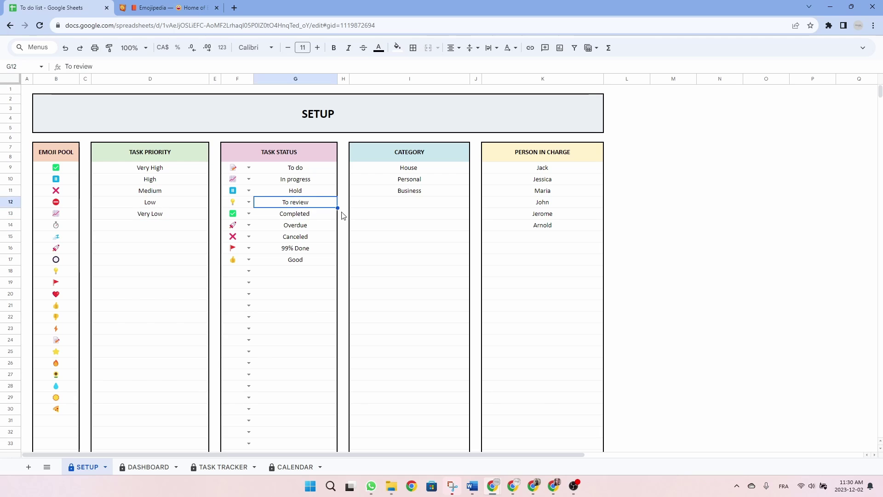
{"action": "left_click", "coordinate": [416, 202]}
{"action": "left_click", "coordinate": [560, 240]}
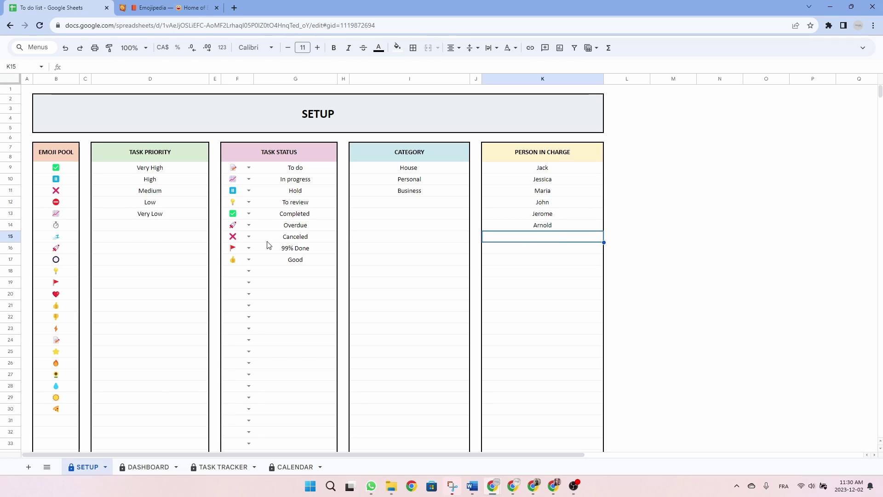
Look through the emoji choices for the next status row without picking one
{"action": "left_click", "coordinate": [249, 271]}
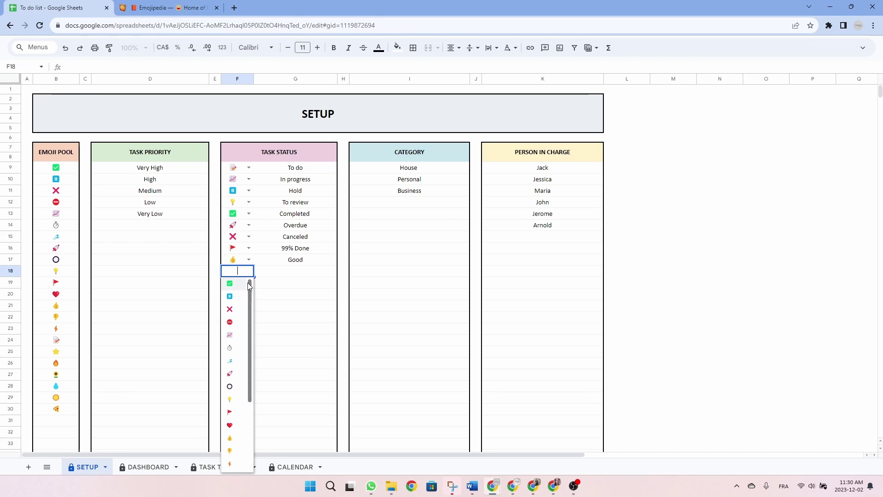
{"action": "left_click_drag", "start_coordinate": [253, 291], "coordinate": [250, 366]}
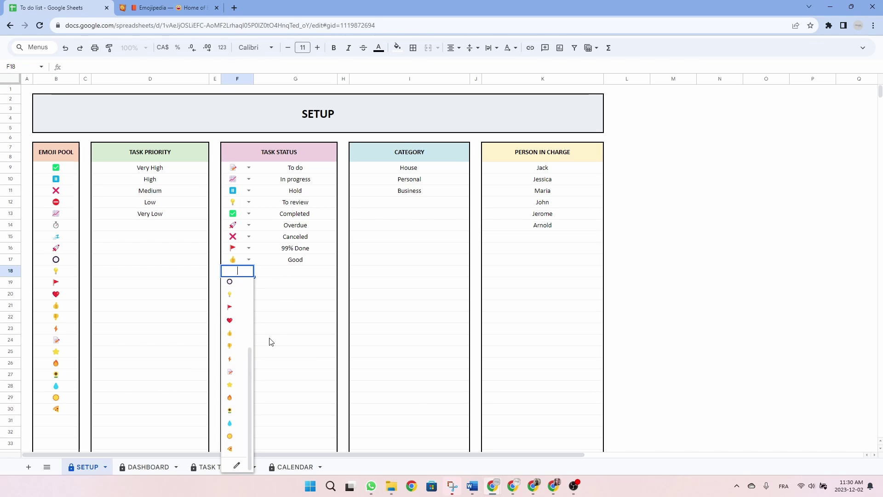
{"action": "left_click", "coordinate": [280, 272]}
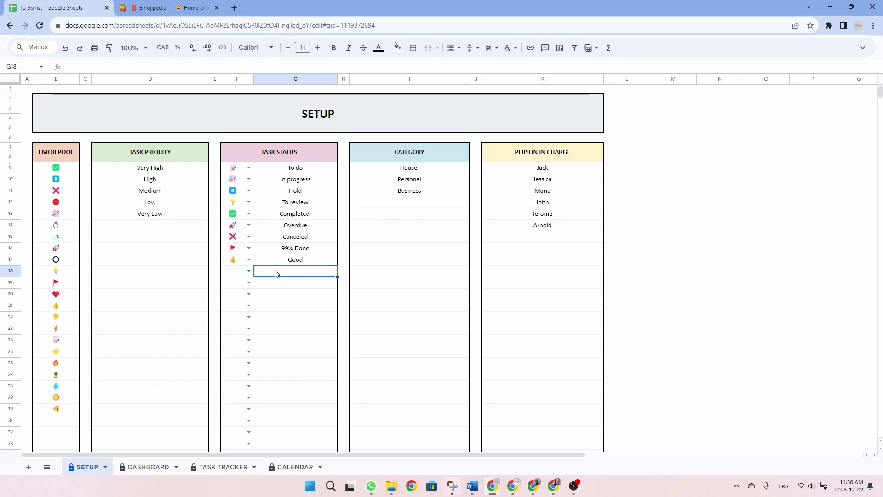
Select empty cell B31 under the EMOJI POOL and copy the Wrapped Gift emoji from Emojipedia
{"action": "left_click", "coordinate": [63, 153]}
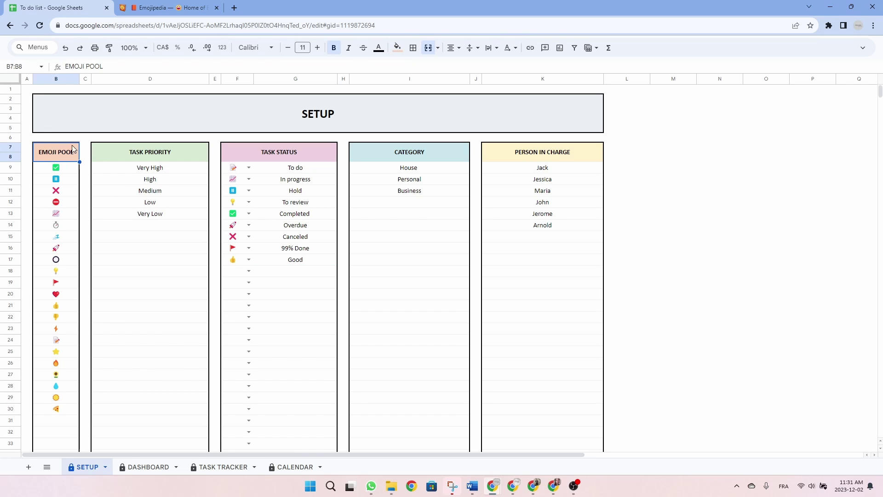
{"action": "left_click", "coordinate": [68, 421]}
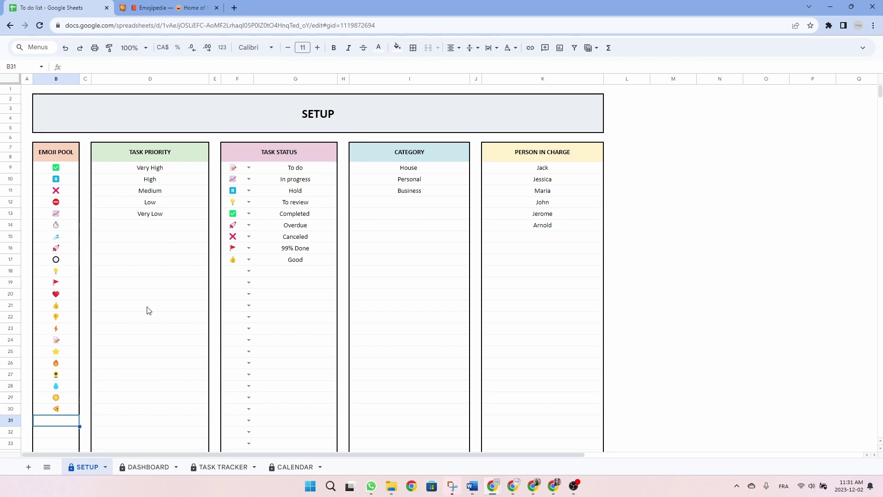
{"action": "left_click", "coordinate": [166, 8]}
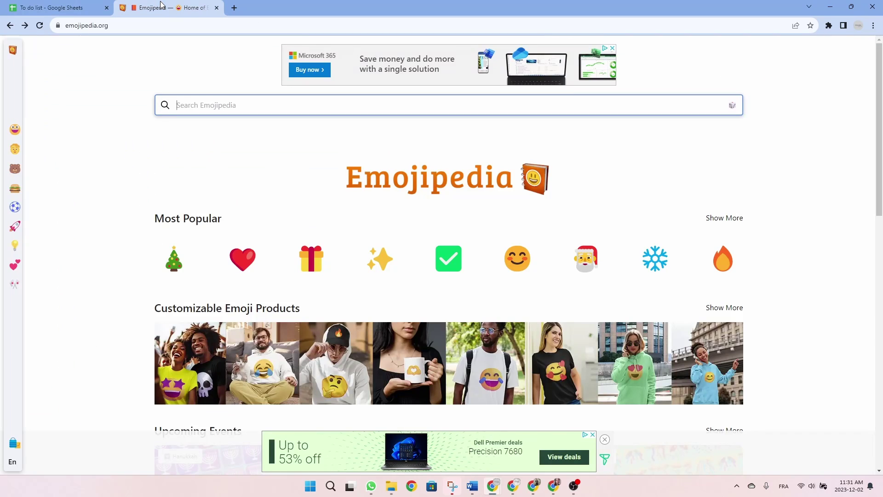
{"action": "left_click", "coordinate": [314, 260]}
{"action": "left_click", "coordinate": [203, 209]}
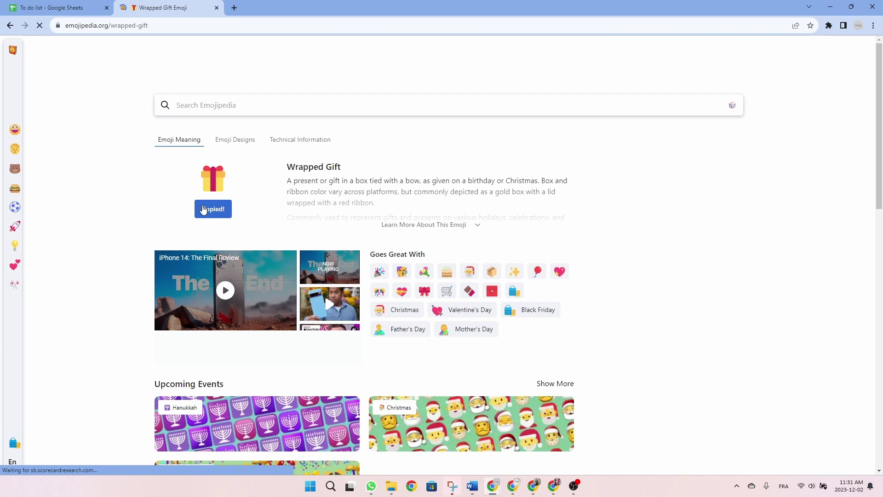
Paste the gift emoji into B31 of the SETUP emoji pool
{"action": "left_click", "coordinate": [76, 6]}
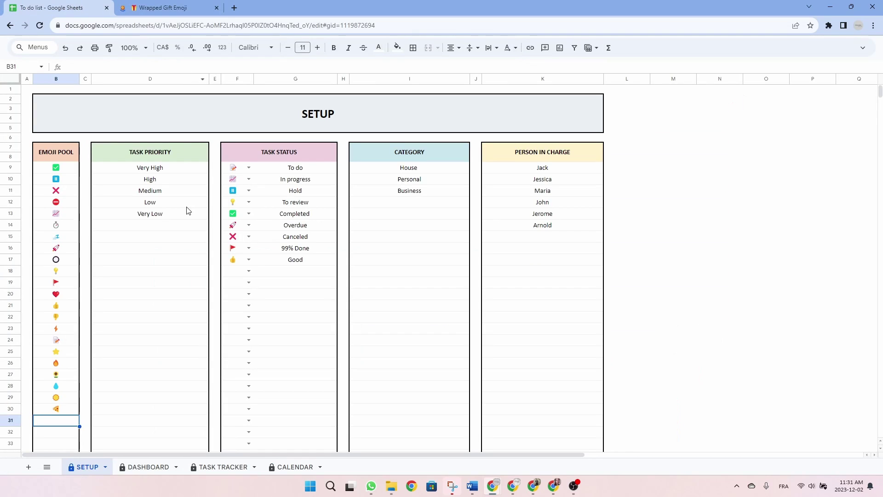
{"action": "left_click", "coordinate": [103, 66]}
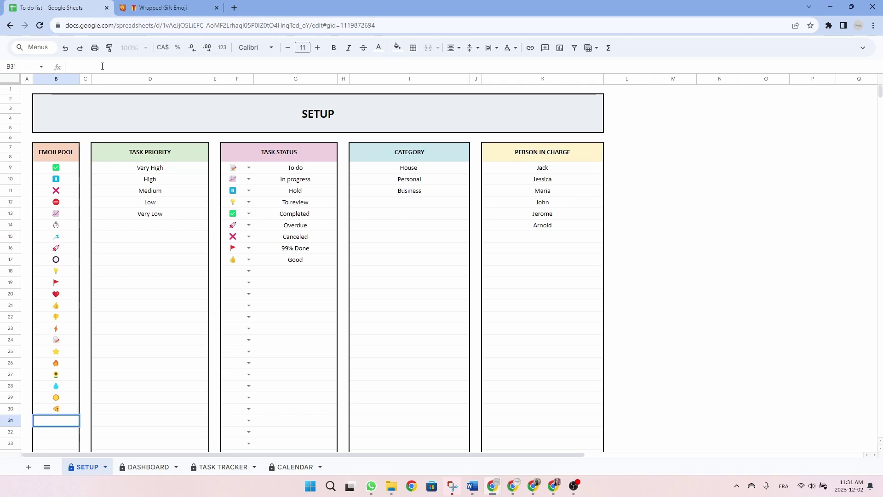
{"action": "key", "text": "ctrl+v"}
{"action": "key", "text": "Return"}
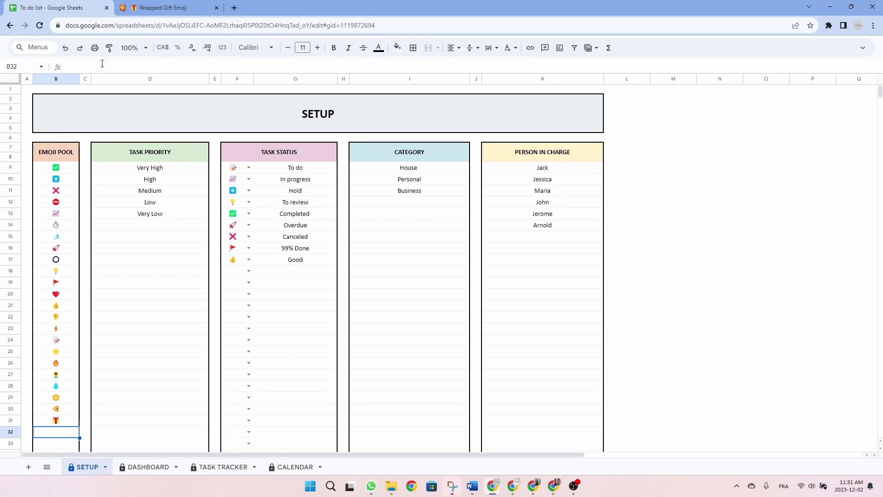
Give row 18 the gift emoji in F18 and the status name Given in G18
{"action": "left_click", "coordinate": [150, 228]}
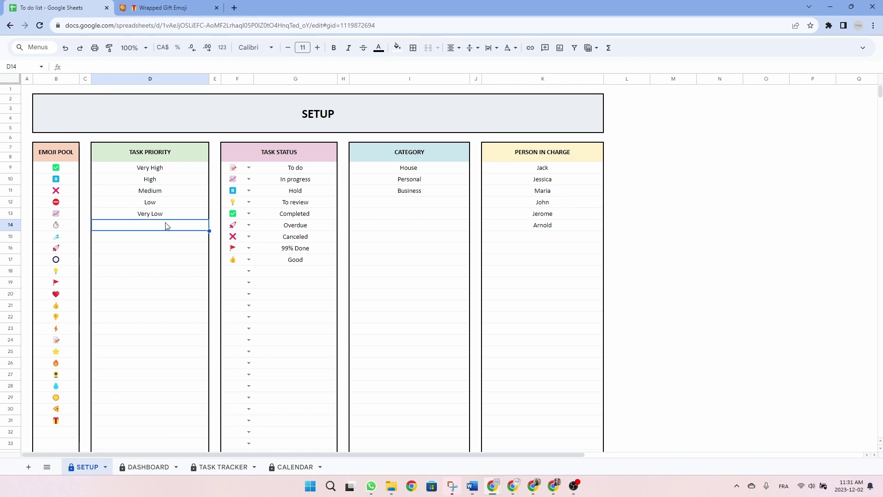
{"action": "left_click", "coordinate": [249, 271]}
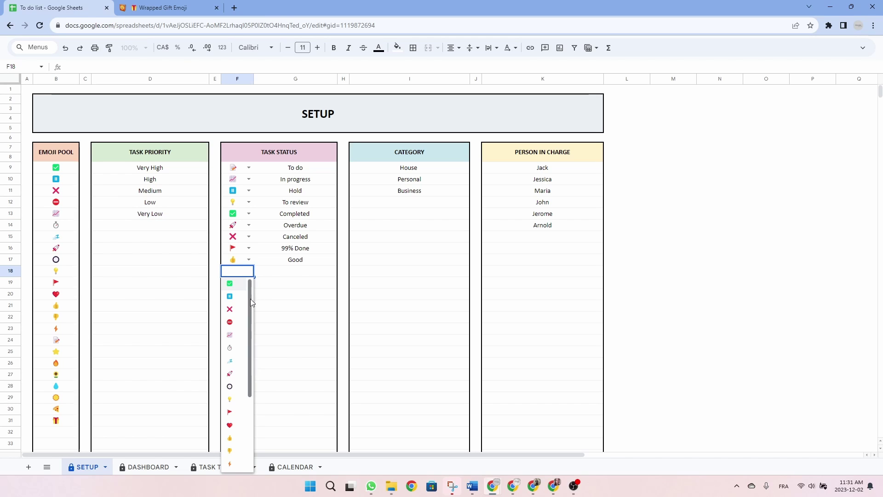
{"action": "left_click_drag", "start_coordinate": [250, 299], "coordinate": [252, 410]}
{"action": "left_click", "coordinate": [236, 455]}
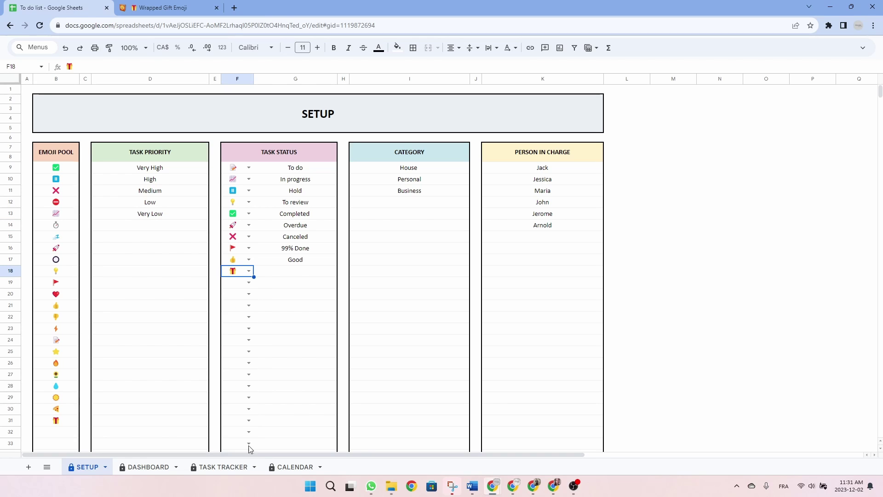
{"action": "left_click", "coordinate": [298, 274]}
{"action": "type", "text": "Given"}
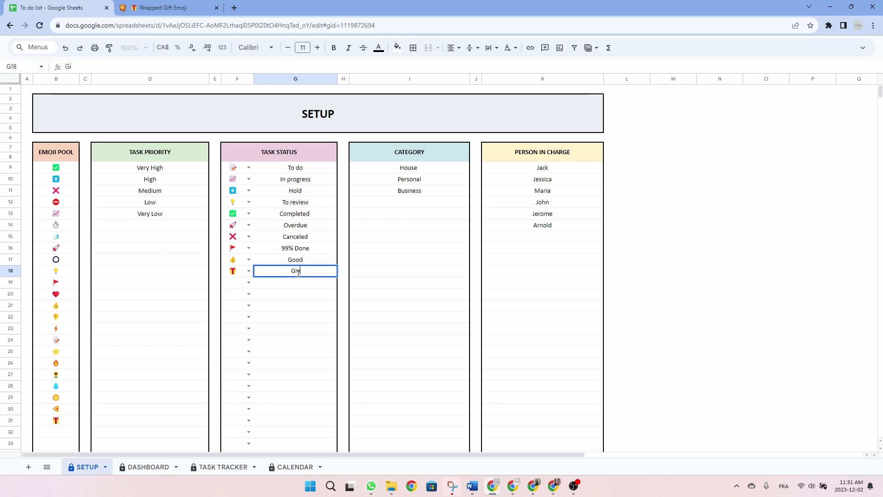
{"action": "left_click", "coordinate": [309, 290]}
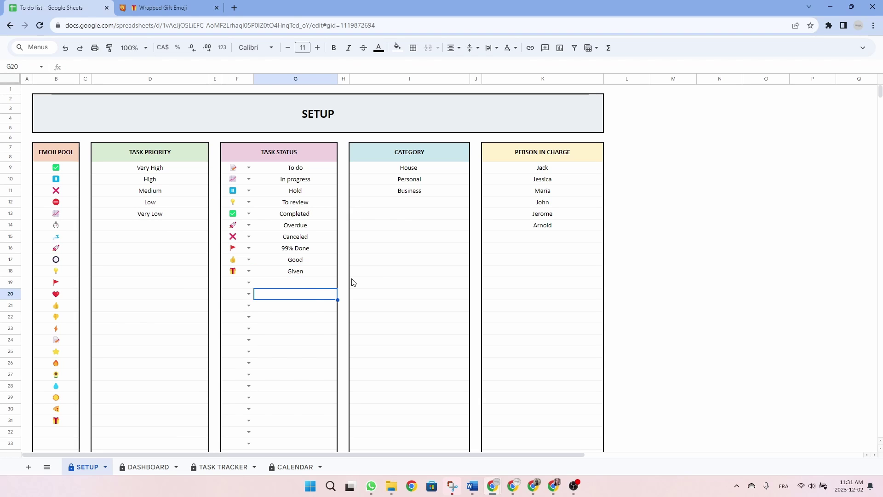
Add Christmas as a new category in I12 under Business
{"action": "left_click", "coordinate": [425, 203]}
{"action": "type", "text": "Ch"}
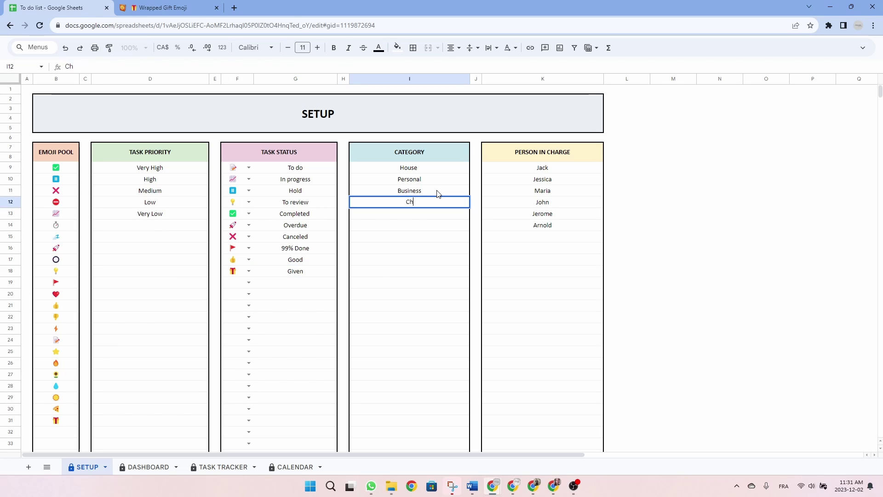
{"action": "type", "text": "ristmas"}
{"action": "key", "text": "Return"}
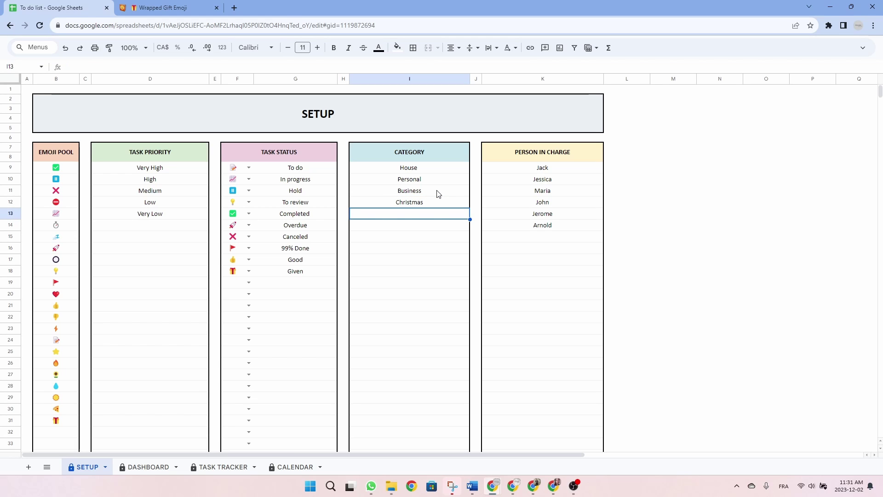
Add a seventh person's name to the Person in Charge list in K15
{"action": "left_click", "coordinate": [546, 242]}
{"action": "type", "text": "Natash"}
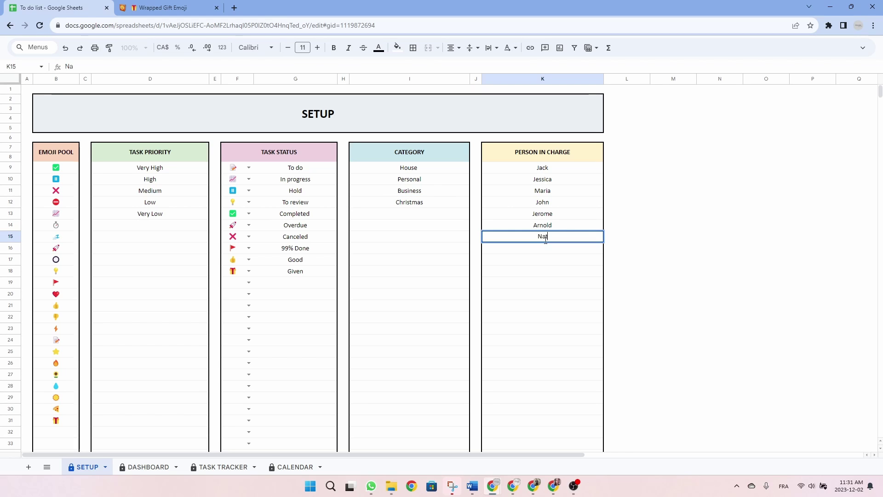
{"action": "type", "text": "a"}
{"action": "key", "text": "Return"}
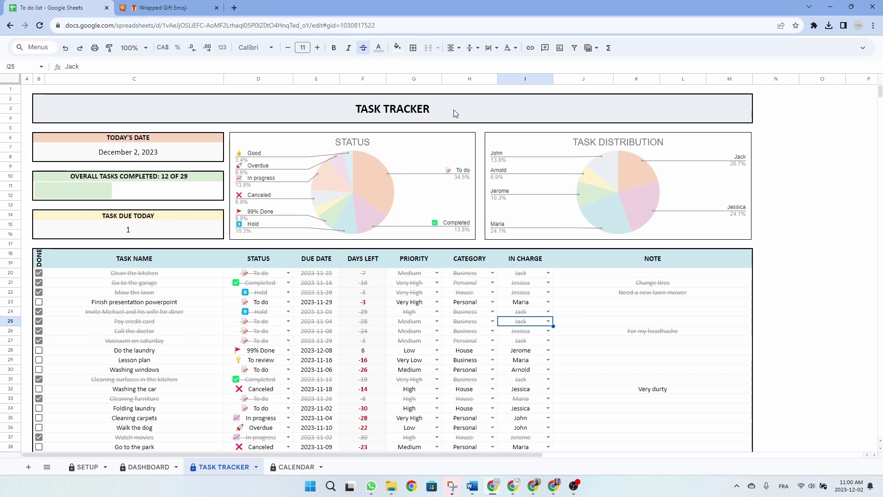
Review the TASK TRACKER's STATUS choices and the first task's DUE DATE calendar
{"action": "left_click", "coordinate": [453, 109]}
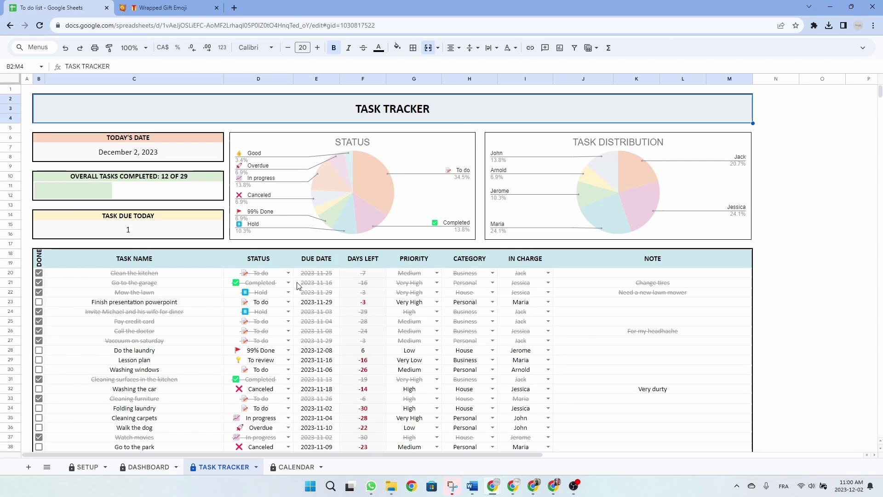
{"action": "left_click", "coordinate": [270, 267]}
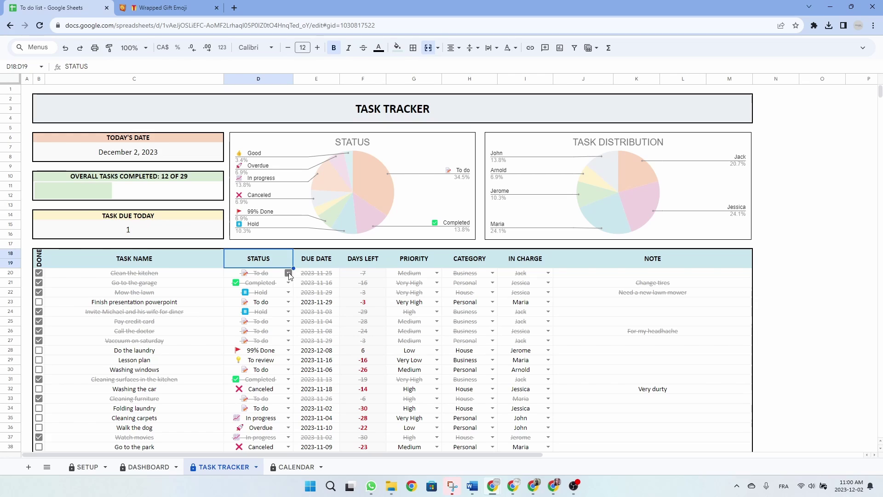
{"action": "left_click", "coordinate": [288, 274]}
{"action": "left_click", "coordinate": [316, 258]}
{"action": "left_click", "coordinate": [317, 275]}
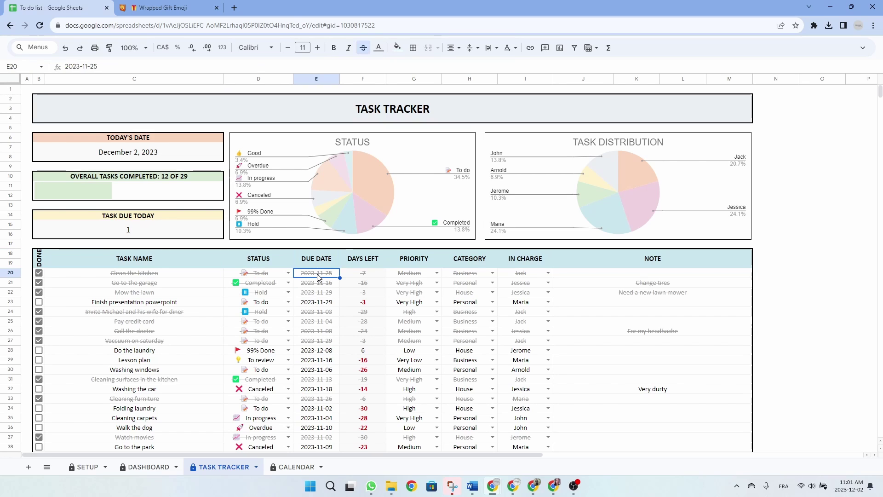
{"action": "double_click", "coordinate": [317, 275]}
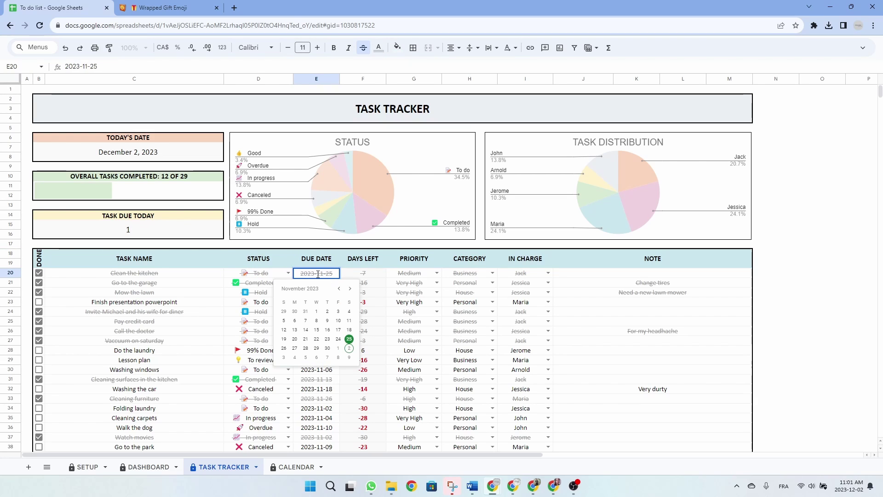
Inspect the DAYS LEFT formula, priority, category, in-charge choices, note cells and DONE column
{"action": "left_click", "coordinate": [364, 263]}
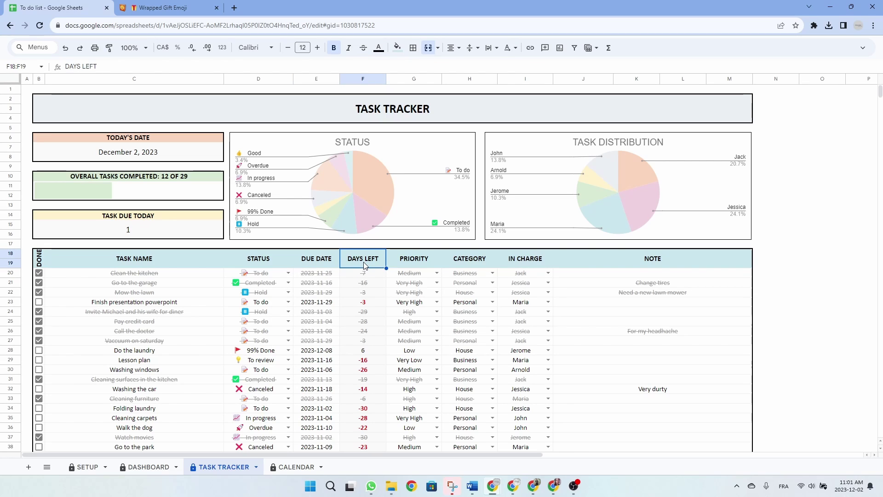
{"action": "left_click", "coordinate": [367, 276]}
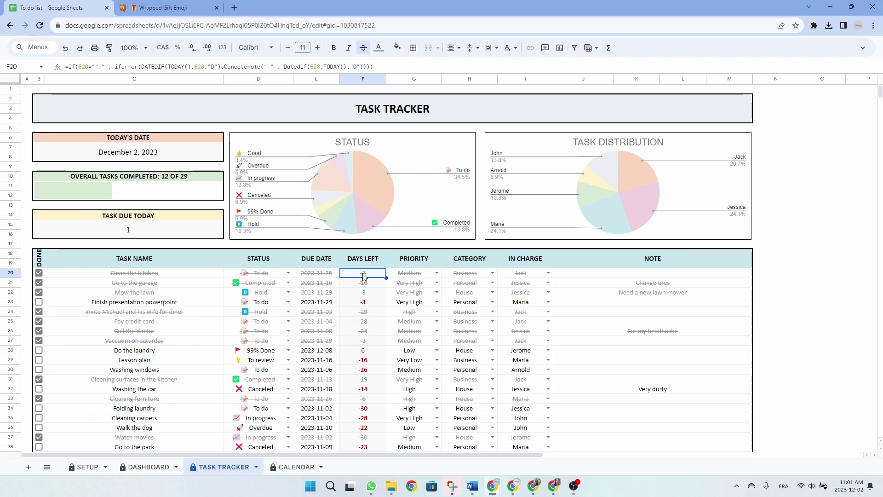
{"action": "left_click", "coordinate": [440, 273]}
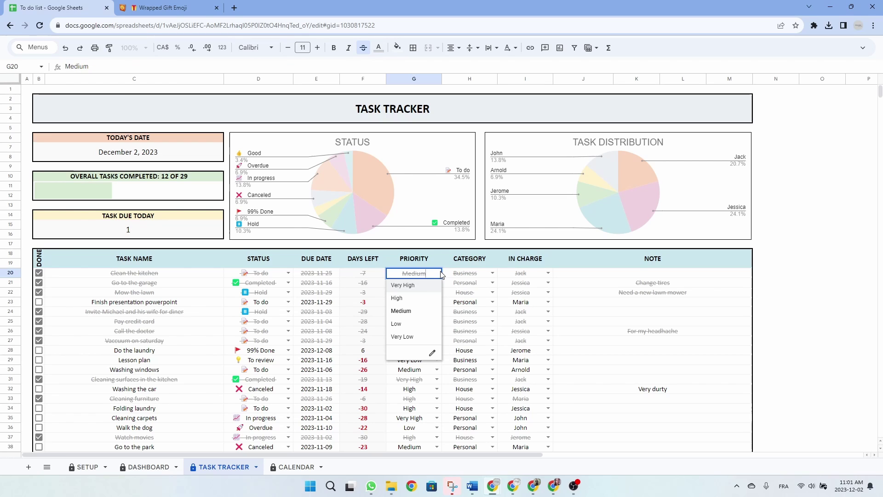
{"action": "left_click", "coordinate": [492, 273]}
{"action": "left_click", "coordinate": [553, 273]}
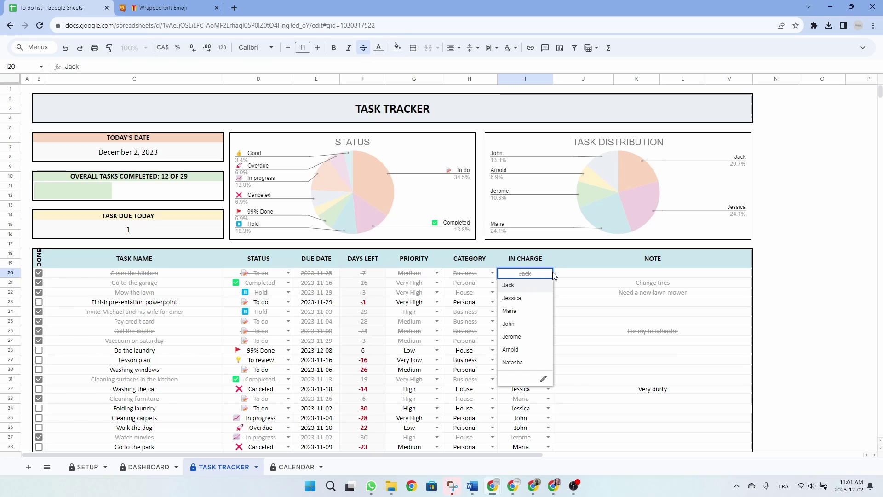
{"action": "left_click", "coordinate": [610, 277]}
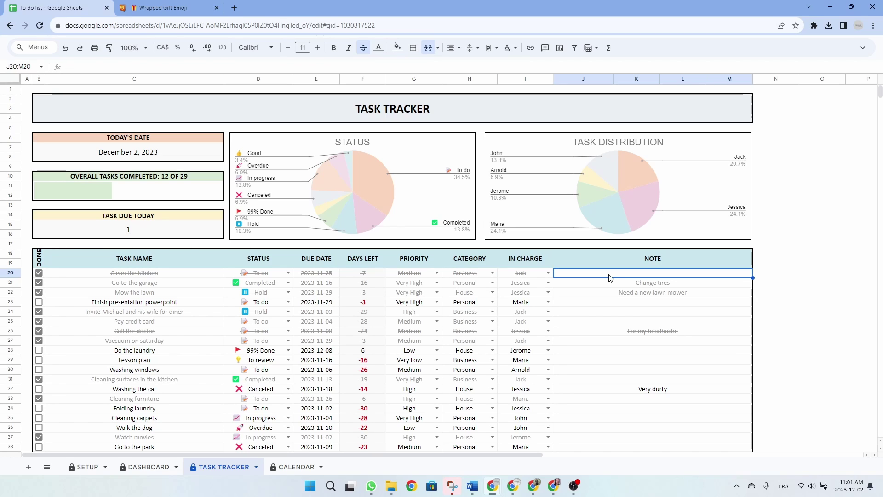
{"action": "mouse_move", "coordinate": [610, 278]}
{"action": "left_mouse_down"}
{"action": "mouse_move", "coordinate": [619, 398]}
{"action": "mouse_move", "coordinate": [611, 275]}
{"action": "left_mouse_up"}
{"action": "left_click_drag", "start_coordinate": [39, 261], "coordinate": [37, 428]}
Tick DONE for Cleaning carpets (B35) and Folding laundry (B34)
{"action": "left_click", "coordinate": [39, 418]}
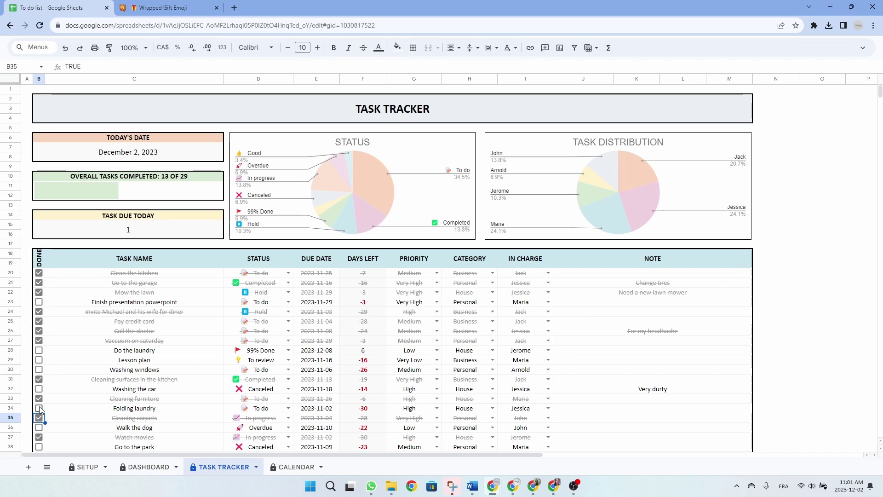
{"action": "left_click", "coordinate": [39, 408]}
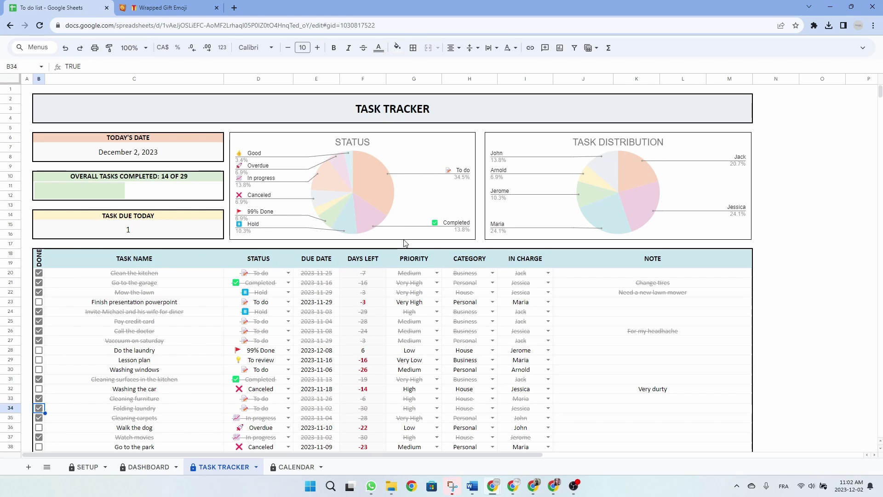
{"action": "scroll", "coordinate": [204, 336], "scroll_direction": "down", "scroll_amount": 5}
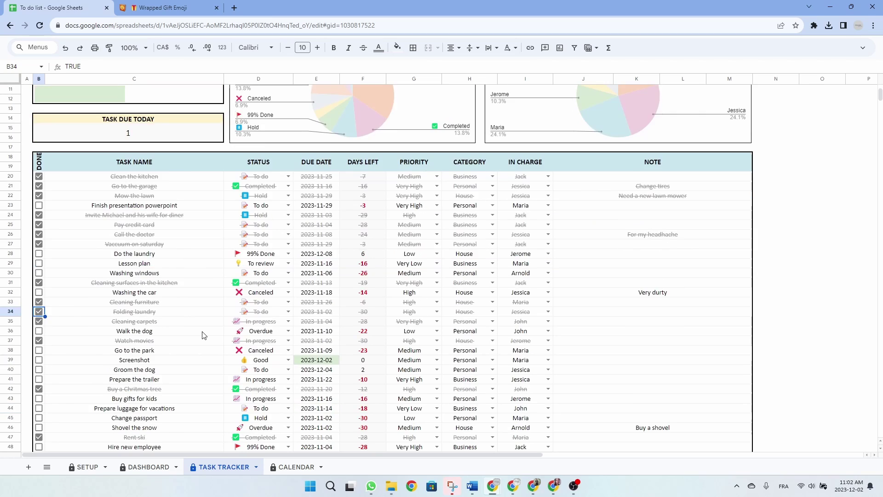
Add task 'Prepare Christmas gifts' in C49 with status To do, due December 13, 2023
{"action": "left_click", "coordinate": [107, 361]}
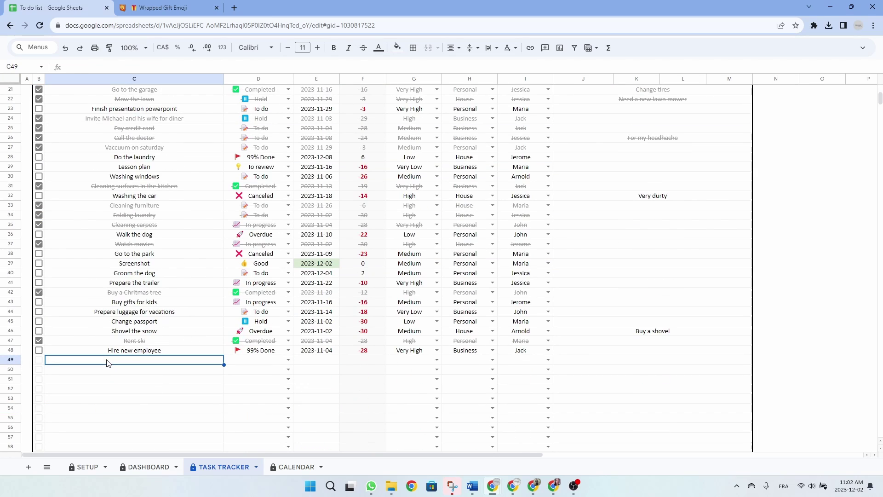
{"action": "type", "text": "Prepara"}
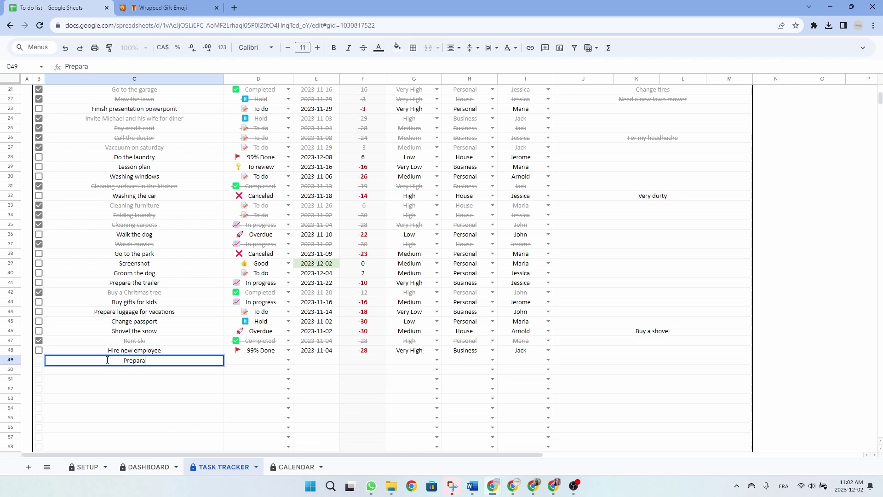
{"action": "key", "text": "BackSpace"}
{"action": "type", "text": "e Christmas gifts"}
{"action": "key", "text": "Return"}
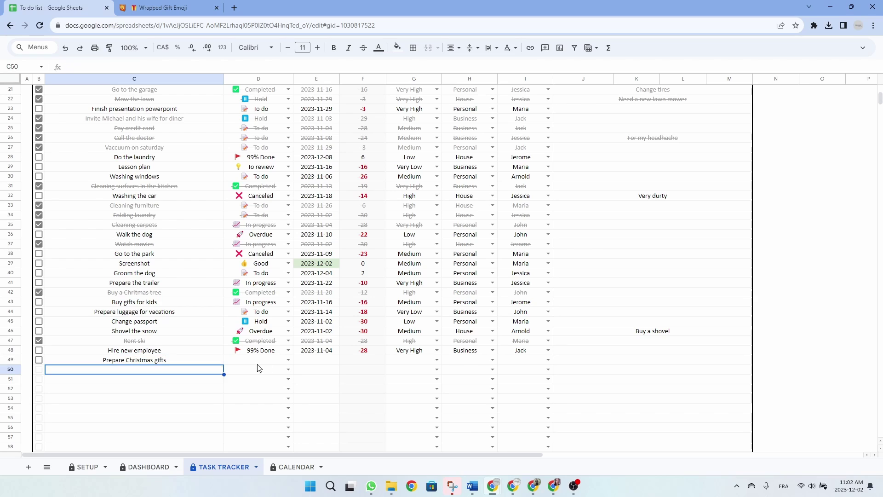
{"action": "left_click", "coordinate": [288, 360]}
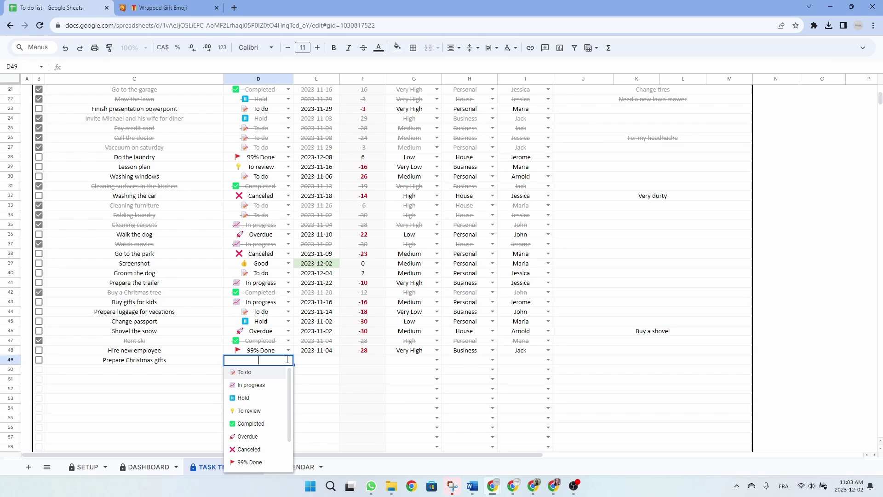
{"action": "left_click", "coordinate": [258, 375]}
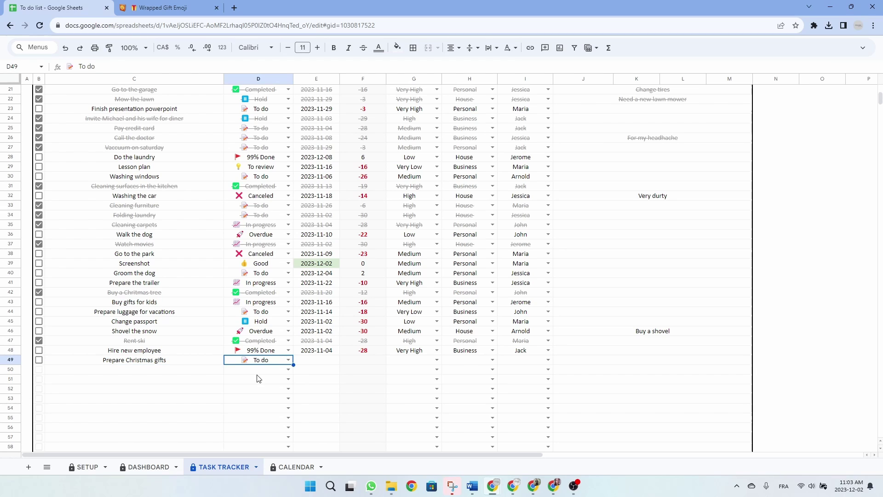
{"action": "double_click", "coordinate": [316, 361]}
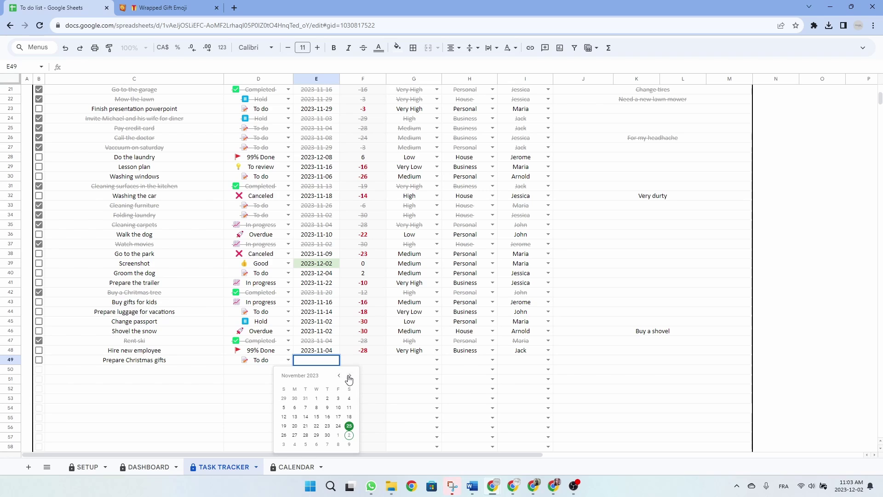
{"action": "left_click", "coordinate": [350, 377]}
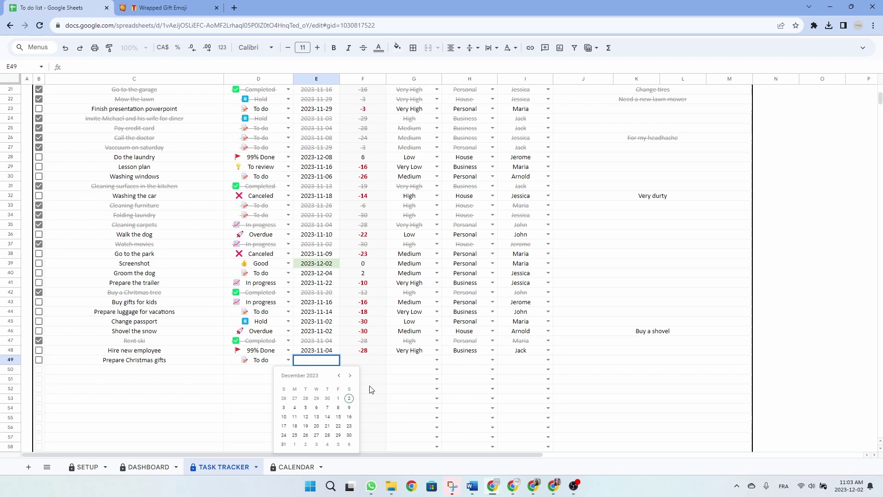
{"action": "left_click", "coordinate": [317, 417]}
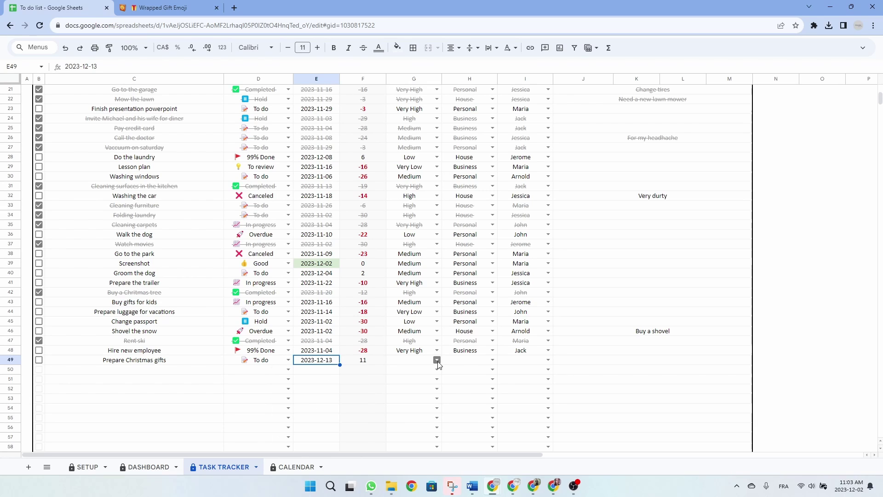
Set the new task to High priority, Christmas category, and assign a team member
{"action": "left_click", "coordinate": [437, 360]}
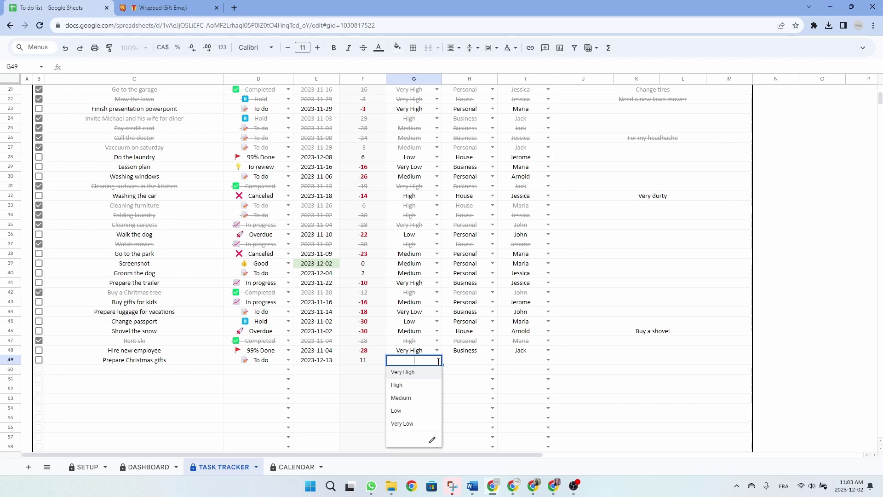
{"action": "left_click", "coordinate": [415, 392]}
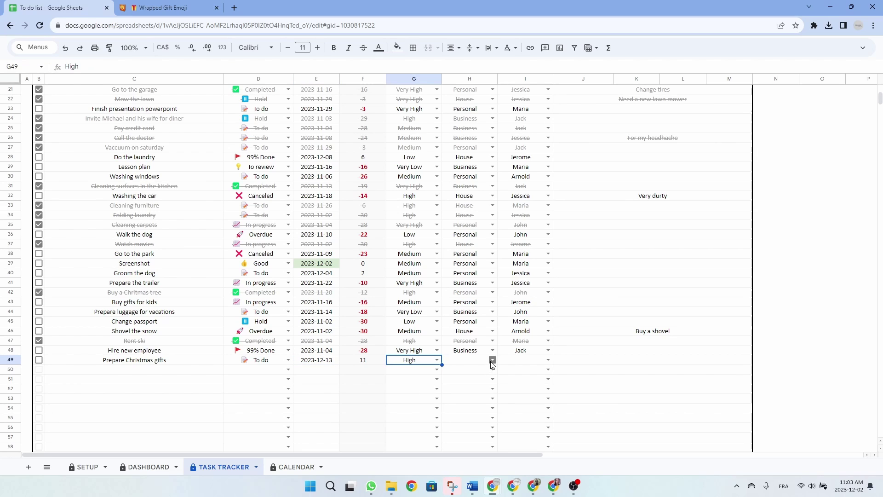
{"action": "left_click", "coordinate": [493, 360]}
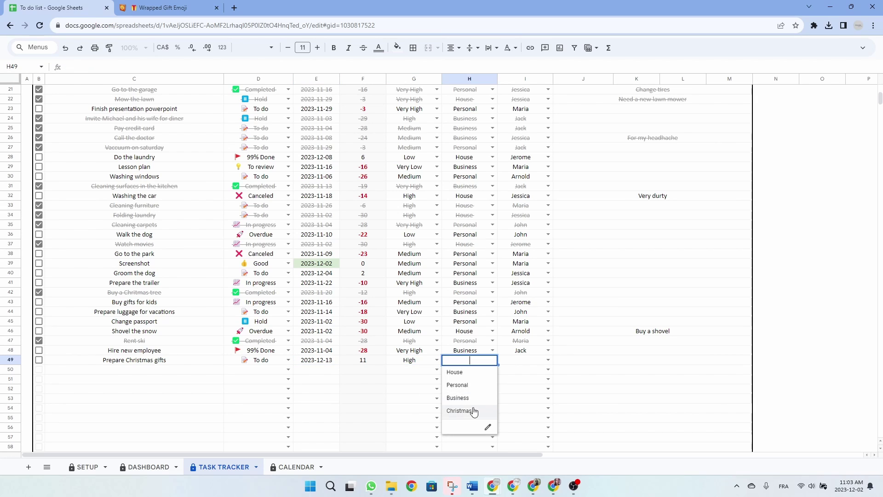
{"action": "left_click", "coordinate": [459, 410]}
{"action": "left_click", "coordinate": [548, 361]}
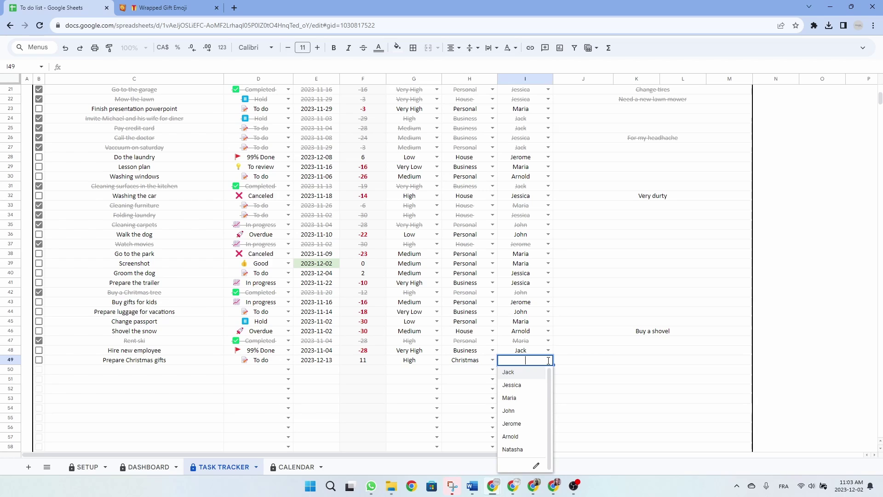
{"action": "left_click", "coordinate": [526, 399]}
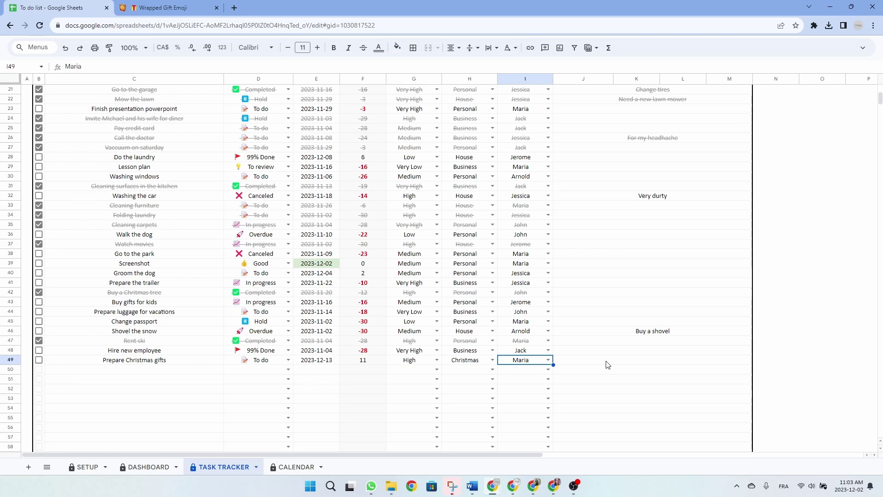
{"action": "scroll", "coordinate": [609, 365], "scroll_direction": "up", "scroll_amount": 5}
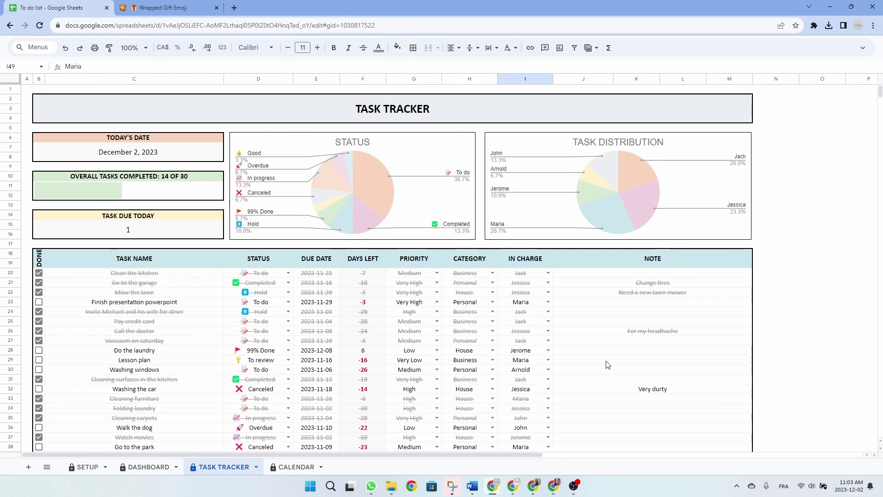
Check the Screenshot task's due date, then move to the CALENDAR sheet with Ctrl+Shift+PgDn
{"action": "scroll", "coordinate": [338, 322], "scroll_direction": "down", "scroll_amount": 3}
{"action": "left_click", "coordinate": [317, 311]}
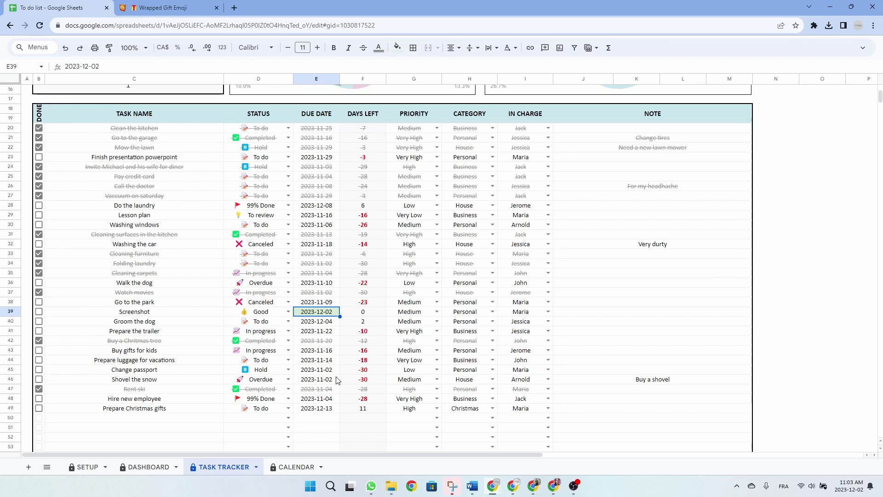
{"action": "key", "text": "ctrl+shift+Page_Down"}
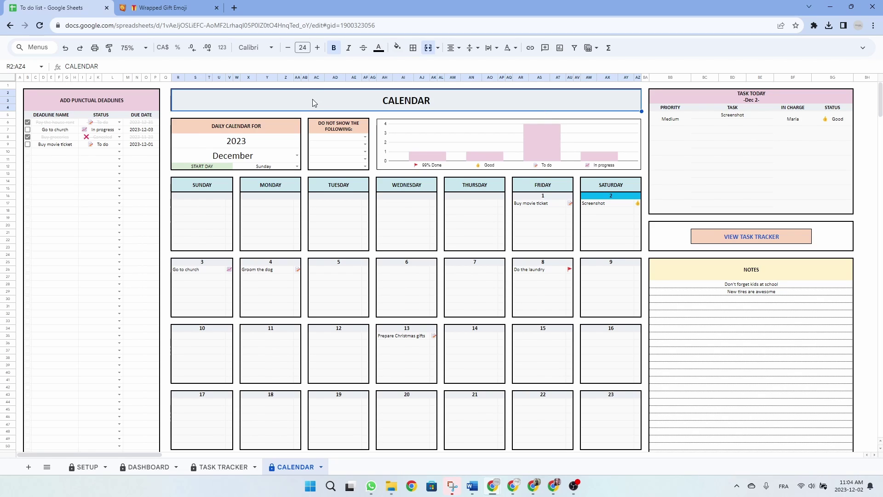
{"action": "left_click", "coordinate": [260, 146]}
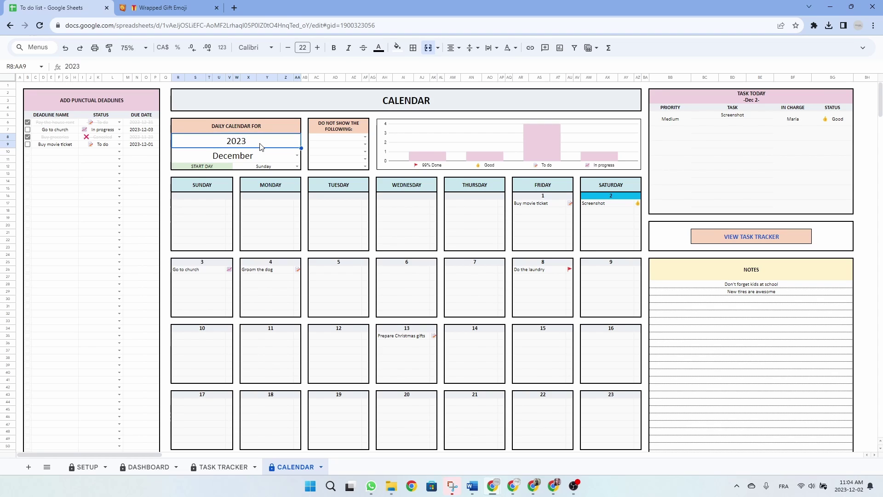
{"action": "left_click", "coordinate": [297, 156]}
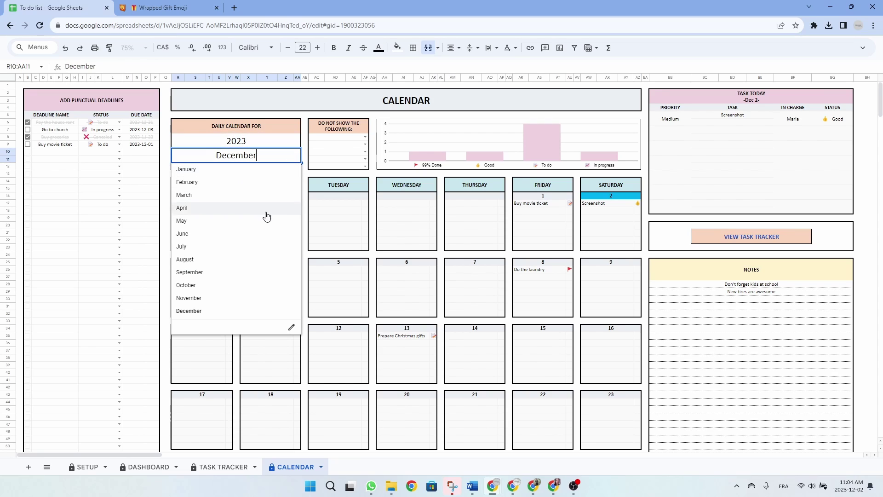
{"action": "left_click", "coordinate": [263, 316]}
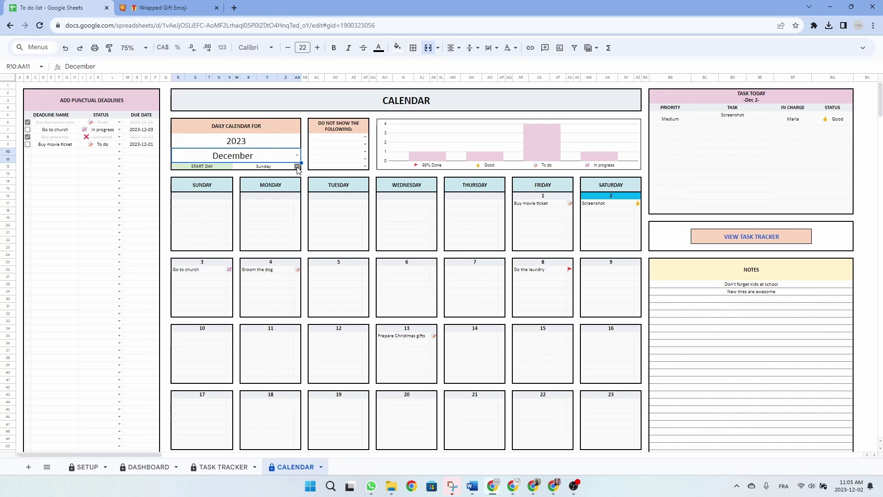
{"action": "left_click", "coordinate": [297, 168]}
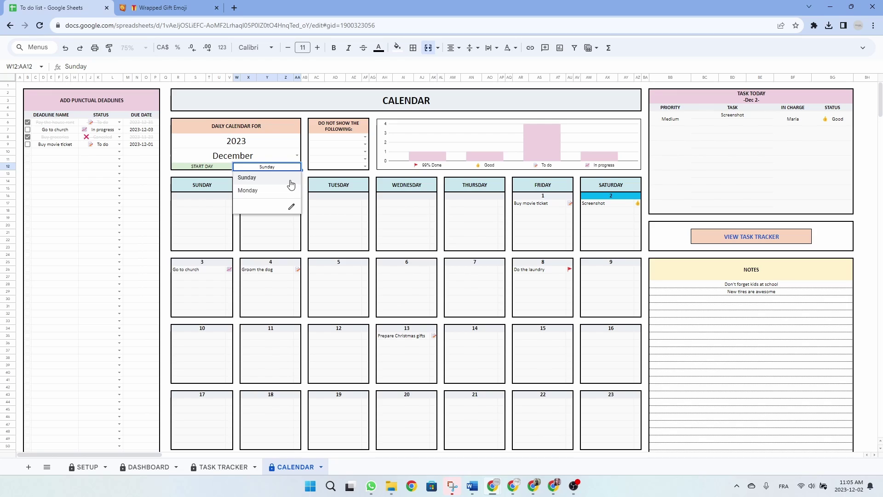
{"action": "left_click", "coordinate": [291, 179]}
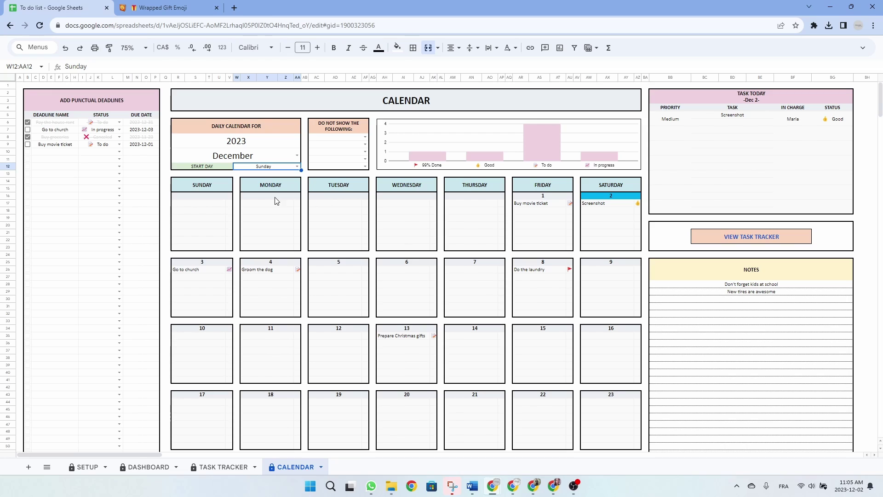
{"action": "left_click", "coordinate": [194, 186]}
{"action": "left_click_drag", "start_coordinate": [193, 186], "coordinate": [622, 449]}
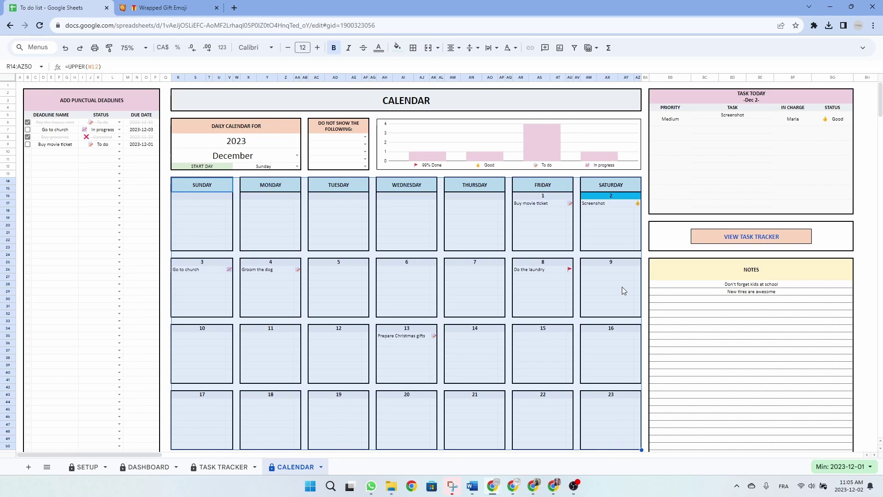
{"action": "left_click", "coordinate": [640, 208]}
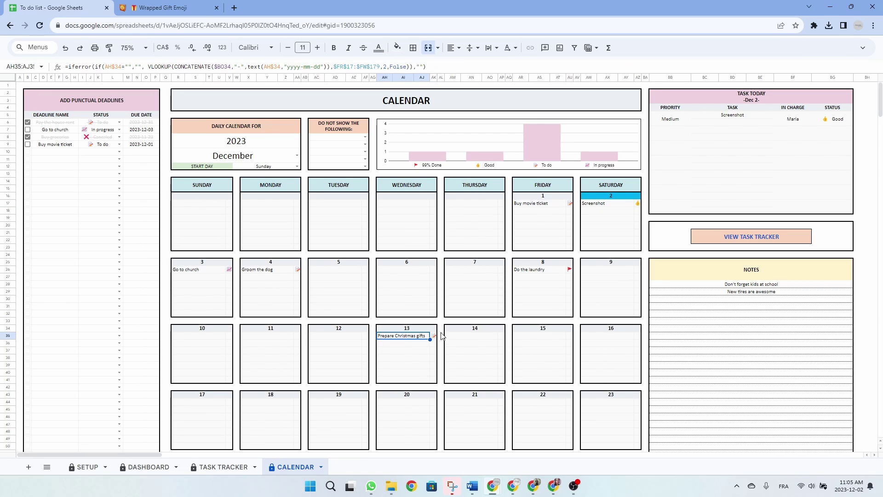
{"action": "key", "text": "Right"}
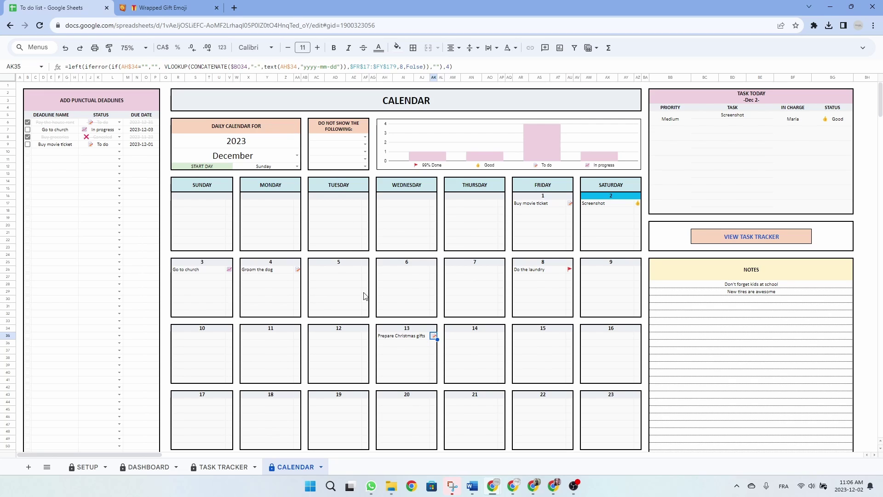
Choose November from the DAILY CALENDAR FOR month dropdown
{"action": "left_click", "coordinate": [297, 155]}
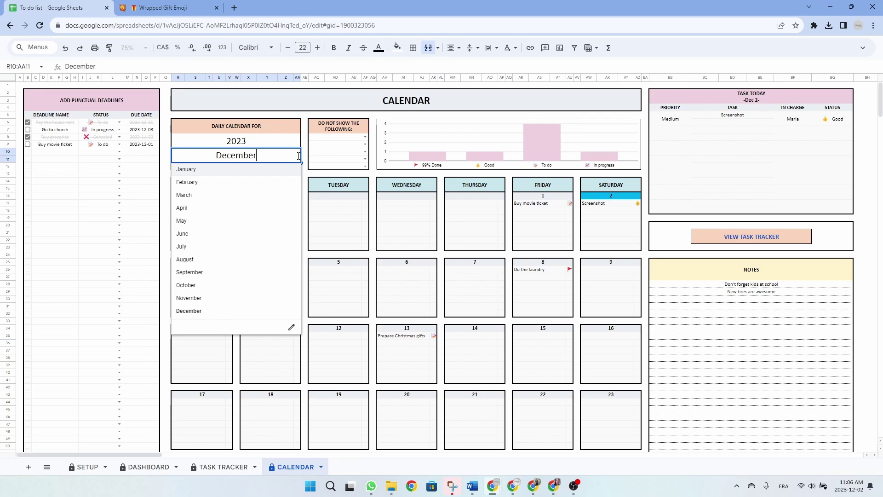
{"action": "left_click", "coordinate": [231, 303]}
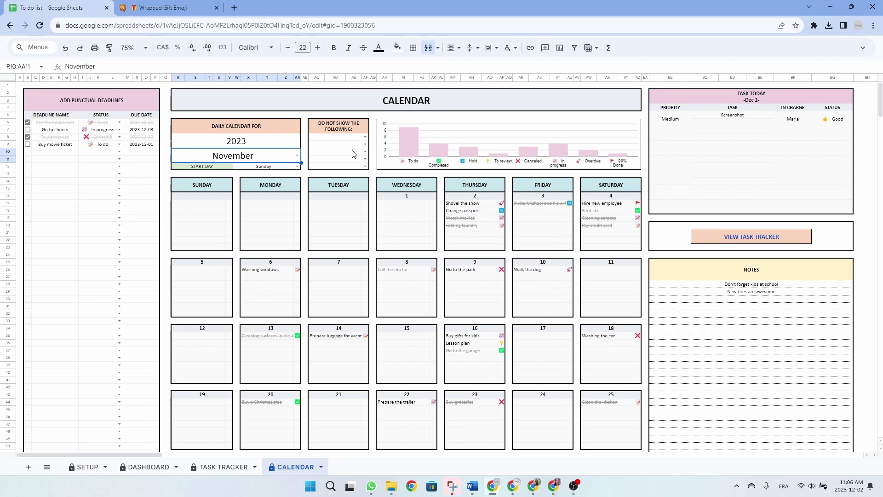
{"action": "left_click", "coordinate": [353, 128]}
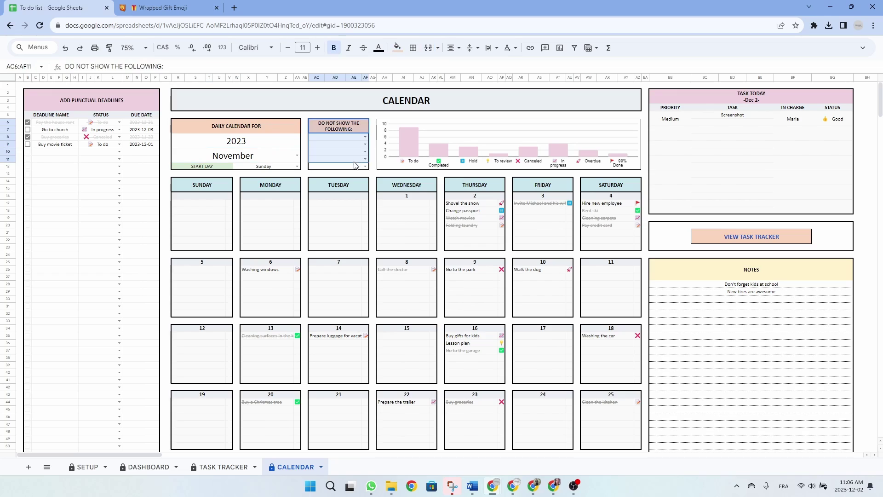
{"action": "left_click", "coordinate": [363, 137]}
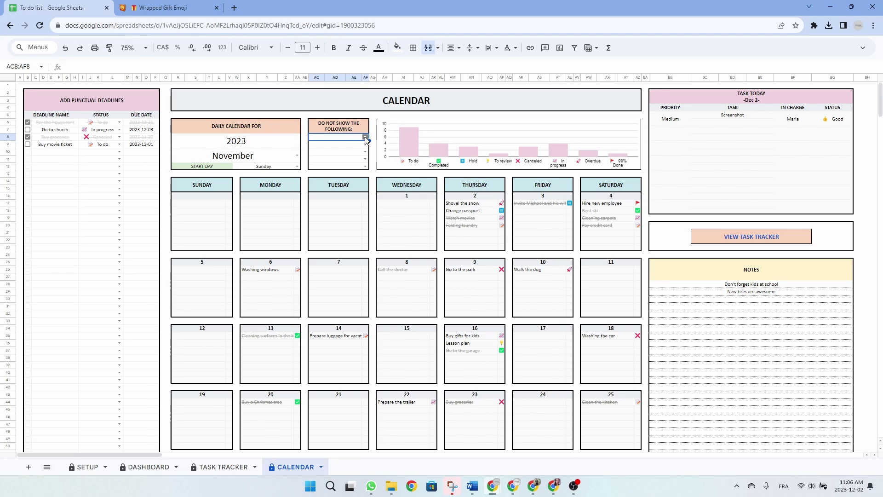
{"action": "left_click", "coordinate": [365, 138]}
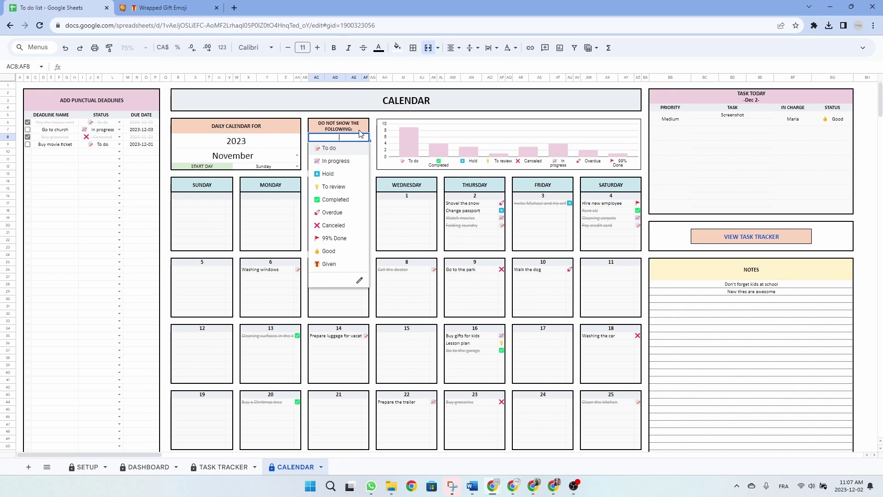
{"action": "left_click", "coordinate": [360, 131]}
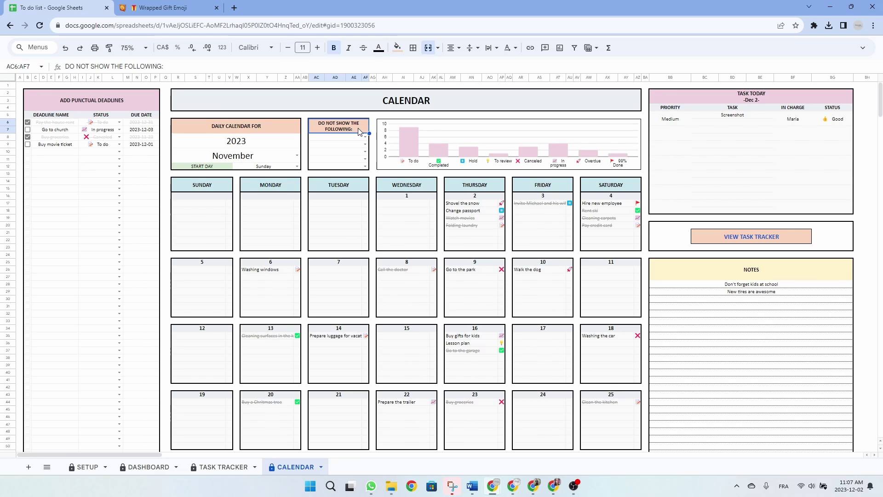
{"action": "left_click", "coordinate": [367, 137]}
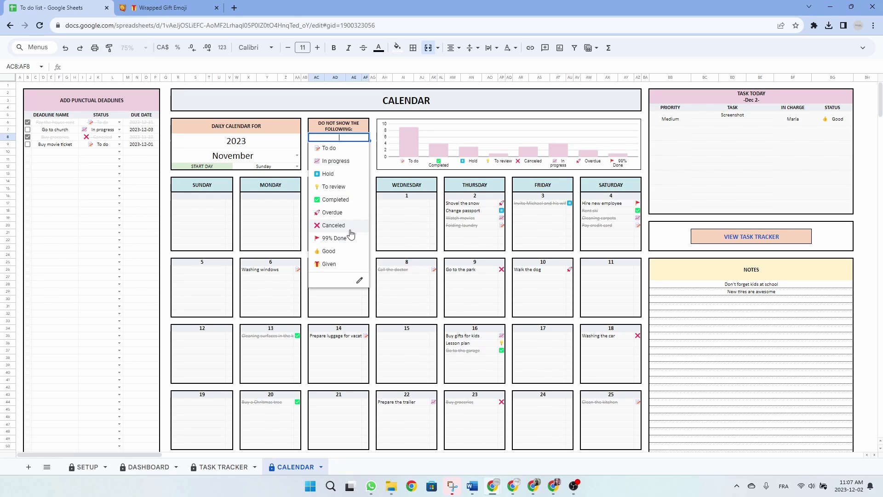
{"action": "left_click", "coordinate": [336, 224]}
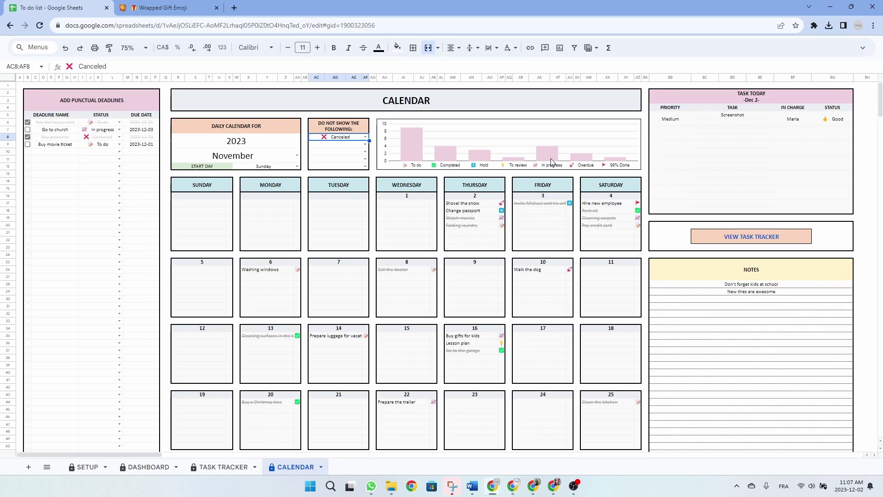
{"action": "left_click", "coordinate": [366, 145]}
{"action": "left_click", "coordinate": [354, 210]}
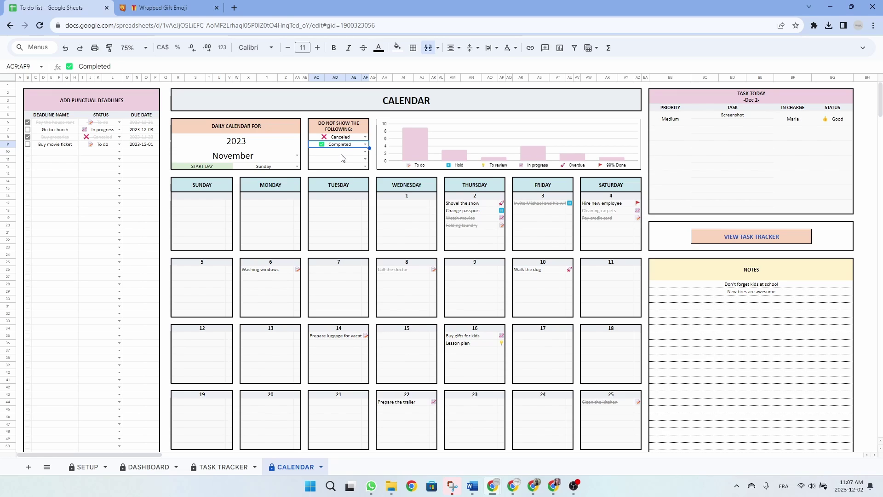
{"action": "key", "text": "Delete"}
{"action": "left_click", "coordinate": [344, 137]}
{"action": "key", "text": "Delete"}
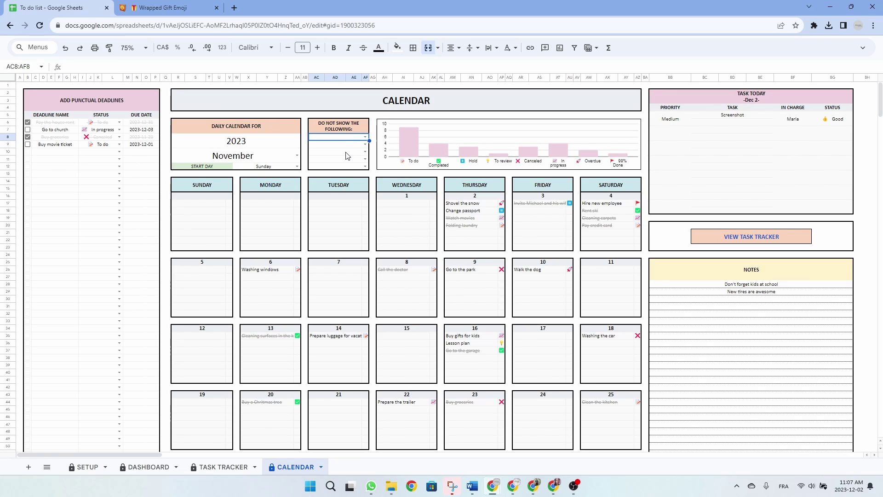
{"action": "left_click", "coordinate": [757, 97]}
{"action": "left_click_drag", "start_coordinate": [756, 93], "coordinate": [755, 211]}
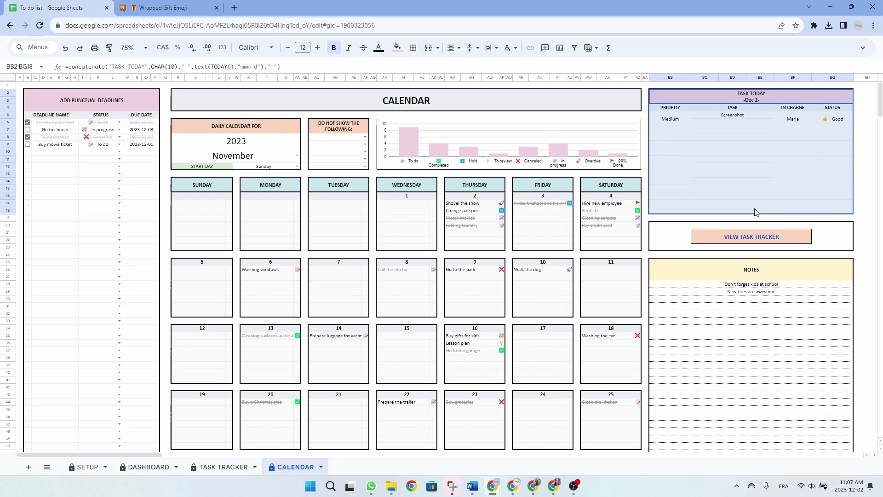
{"action": "left_click", "coordinate": [712, 97]}
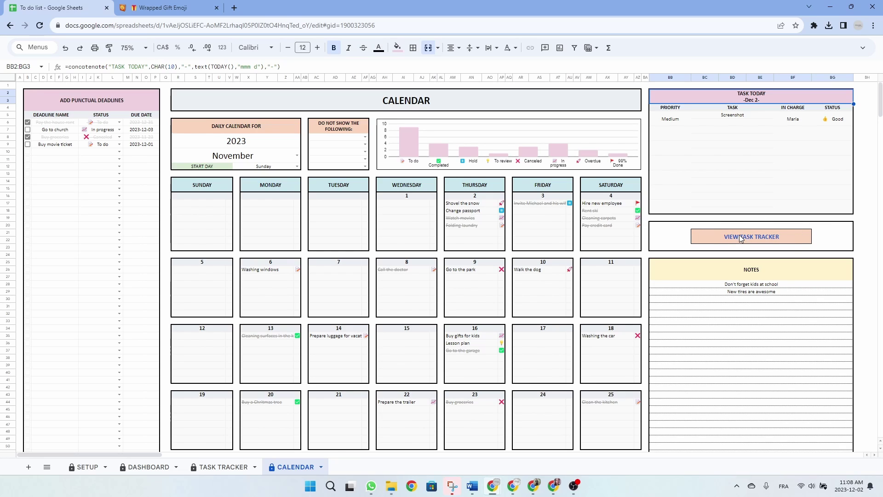
{"action": "mouse_move", "coordinate": [740, 236]}
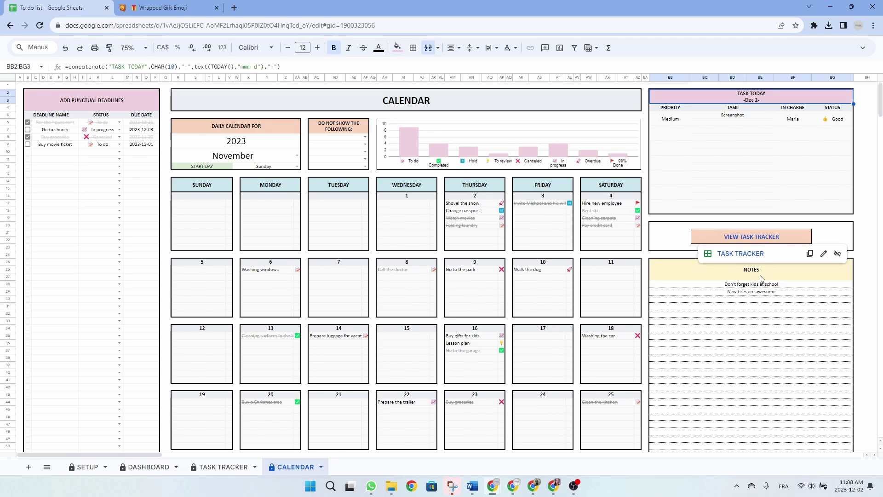
{"action": "left_click_drag", "start_coordinate": [760, 276], "coordinate": [755, 423]}
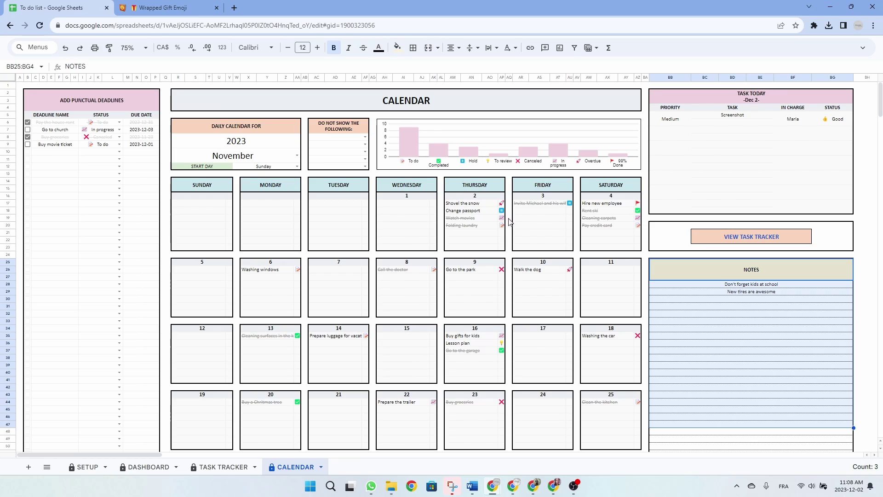
{"action": "left_click", "coordinate": [125, 102]}
{"action": "left_click_drag", "start_coordinate": [127, 125], "coordinate": [132, 265]}
{"action": "left_click", "coordinate": [125, 104]}
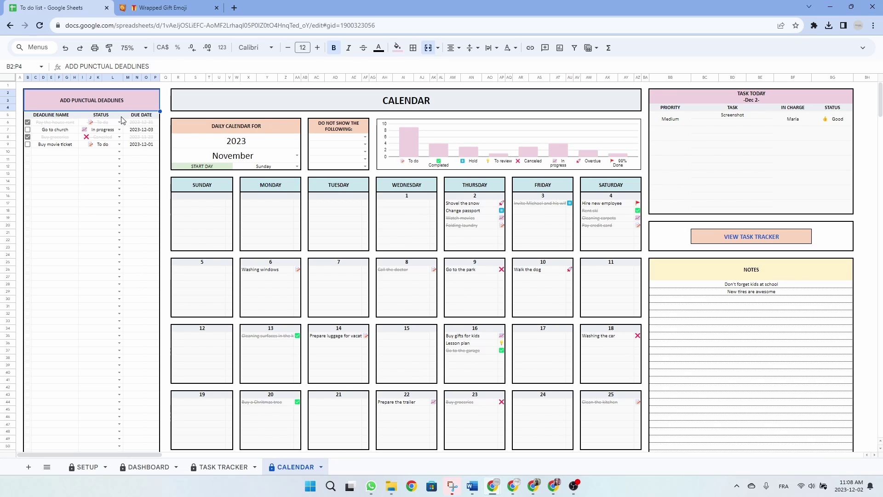
Add a Buy snacks deadline with status To do in the deadlines table
{"action": "left_click_drag", "start_coordinate": [124, 103], "coordinate": [121, 151]}
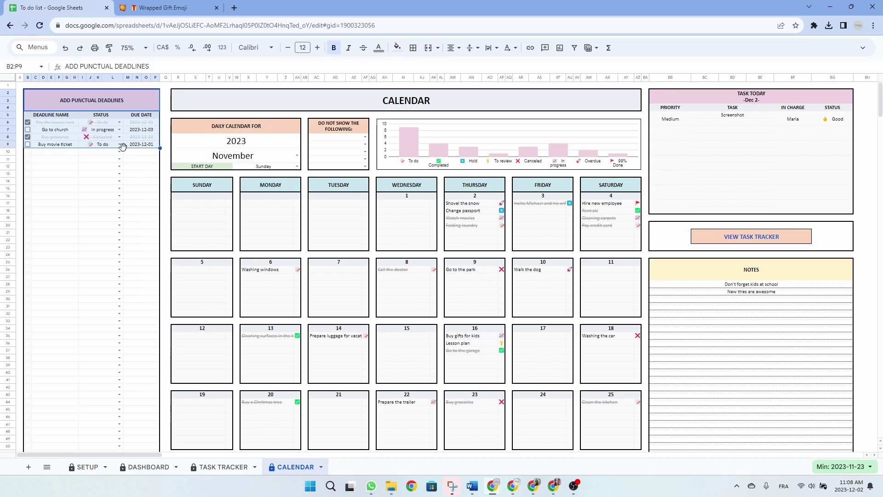
{"action": "left_click", "coordinate": [56, 154]}
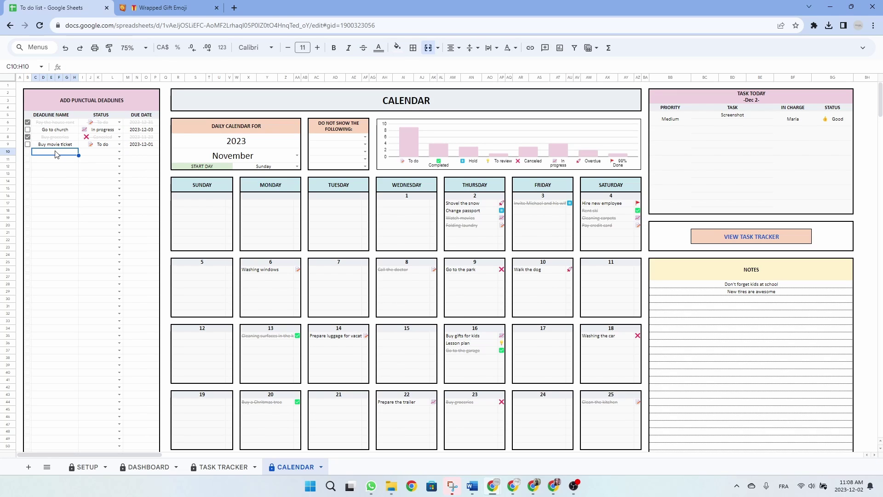
{"action": "type", "text": "Buy snacks"}
{"action": "key", "text": "Tab"}
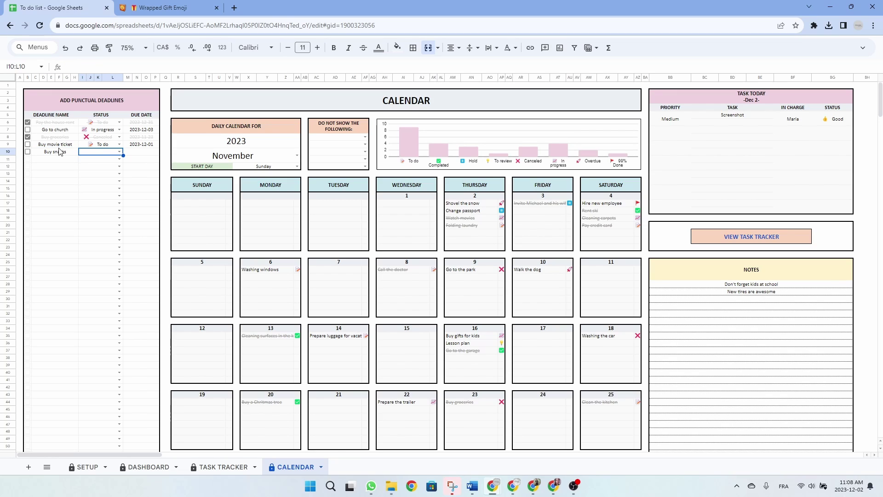
{"action": "left_click", "coordinate": [106, 165]}
Date Buy snacks 2023-11-15, check it on calendar day 15, and tick it done
{"action": "left_click", "coordinate": [145, 156]}
{"action": "double_click", "coordinate": [145, 152]}
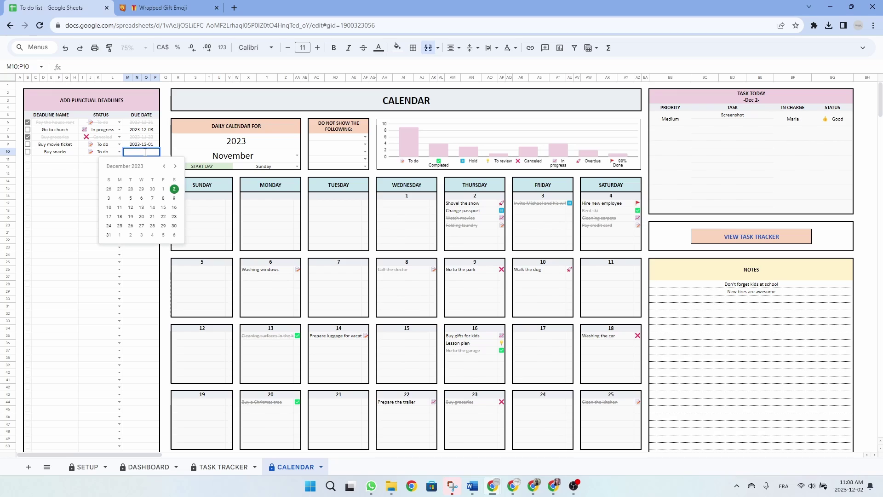
{"action": "left_click", "coordinate": [165, 166]}
{"action": "left_click", "coordinate": [142, 207]}
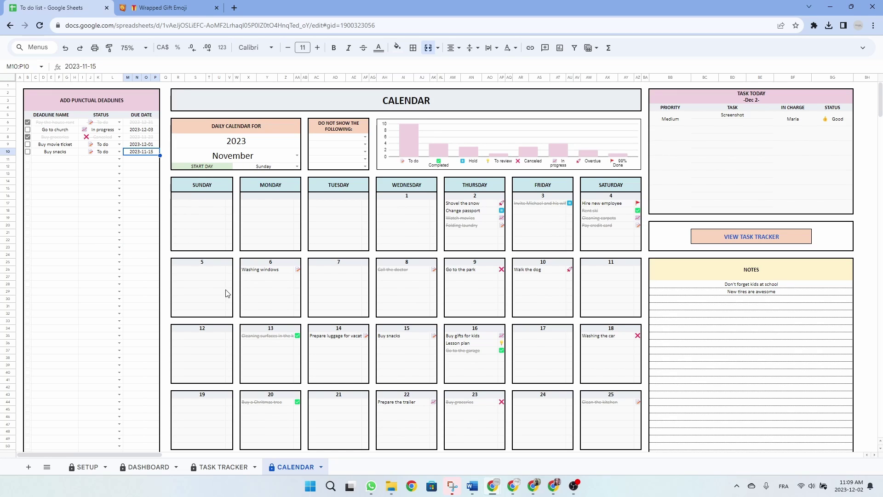
{"action": "left_click", "coordinate": [426, 335]}
{"action": "left_click_drag", "start_coordinate": [429, 335], "coordinate": [435, 335]}
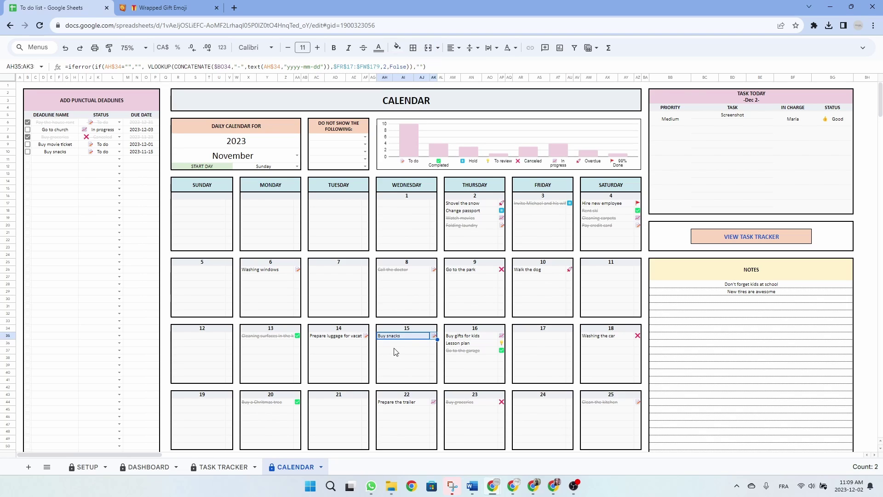
{"action": "left_click", "coordinate": [27, 152]}
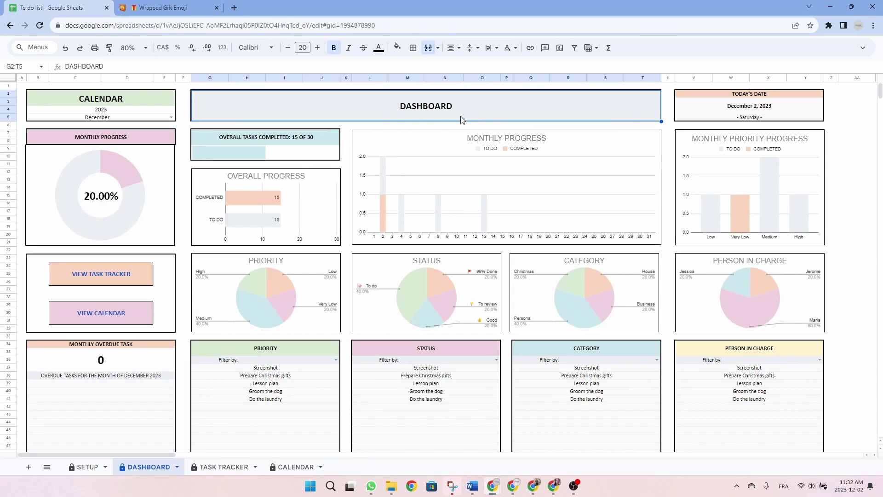
Set the Dashboard's CALENDAR month to November 2023, then check the overall tasks completed block
{"action": "left_click", "coordinate": [122, 100]}
{"action": "left_click", "coordinate": [123, 113]}
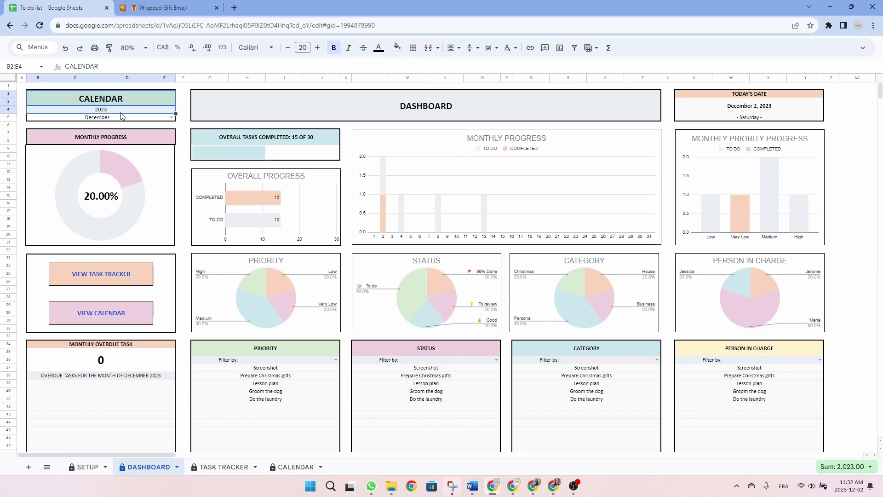
{"action": "key", "text": "Down"}
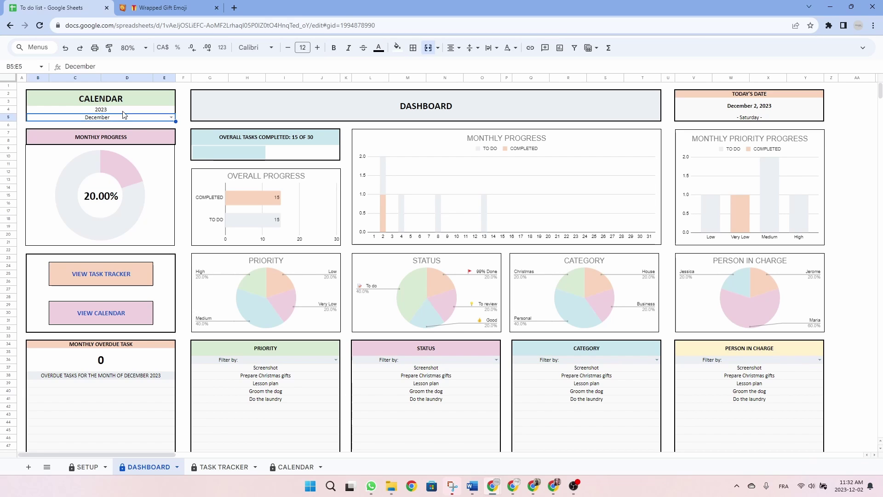
{"action": "left_click", "coordinate": [171, 119]}
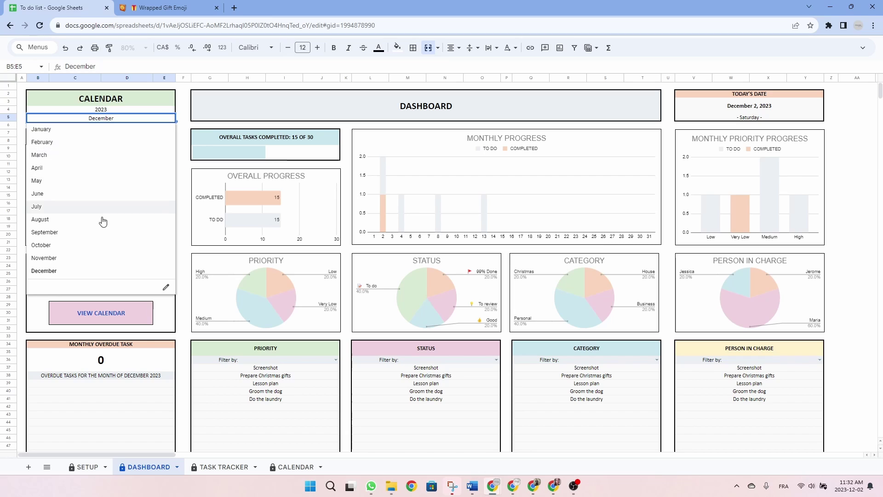
{"action": "left_click", "coordinate": [59, 260]}
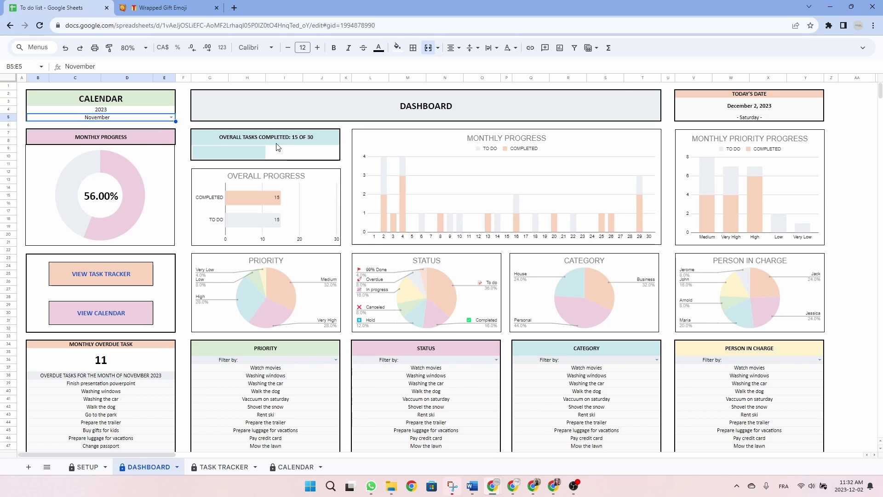
{"action": "left_click_drag", "start_coordinate": [287, 156], "coordinate": [279, 226]}
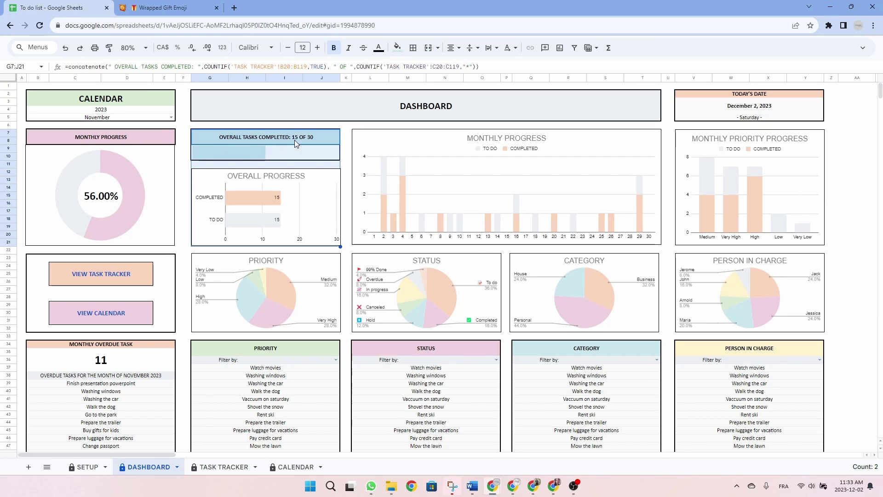
{"action": "left_click", "coordinate": [469, 136]}
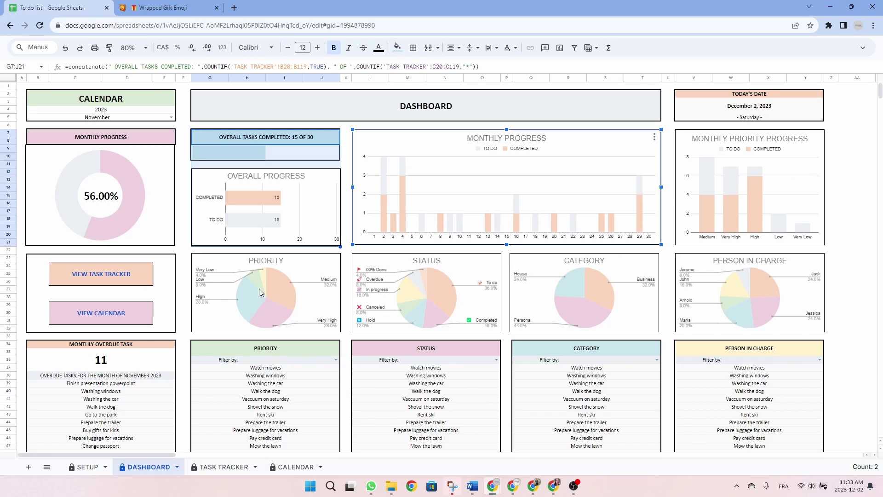
{"action": "mouse_move", "coordinate": [99, 273]}
{"action": "mouse_move", "coordinate": [95, 320]}
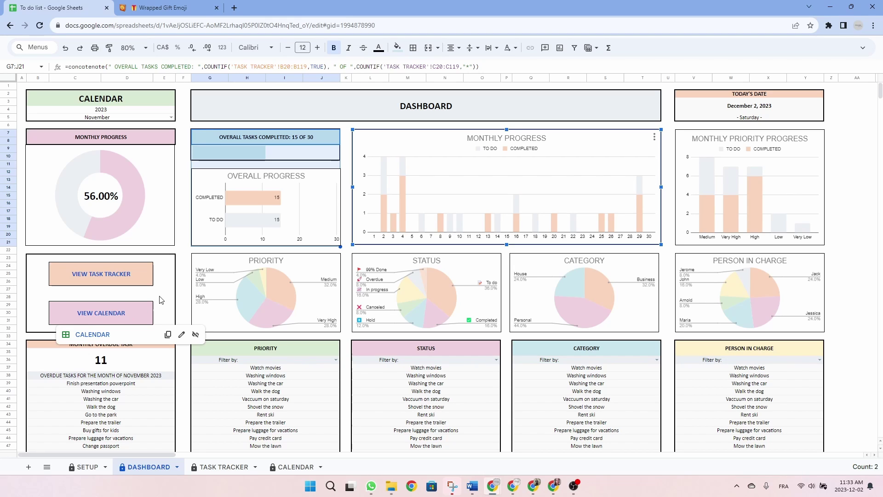
{"action": "left_click", "coordinate": [183, 281]}
{"action": "scroll", "coordinate": [287, 279], "scroll_direction": "down", "scroll_amount": 5}
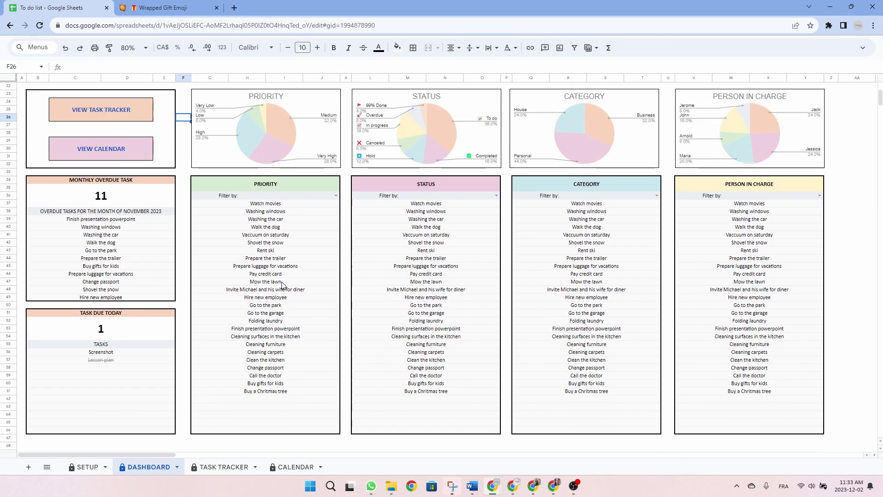
{"action": "left_click_drag", "start_coordinate": [117, 182], "coordinate": [105, 305]}
{"action": "left_click", "coordinate": [102, 360]}
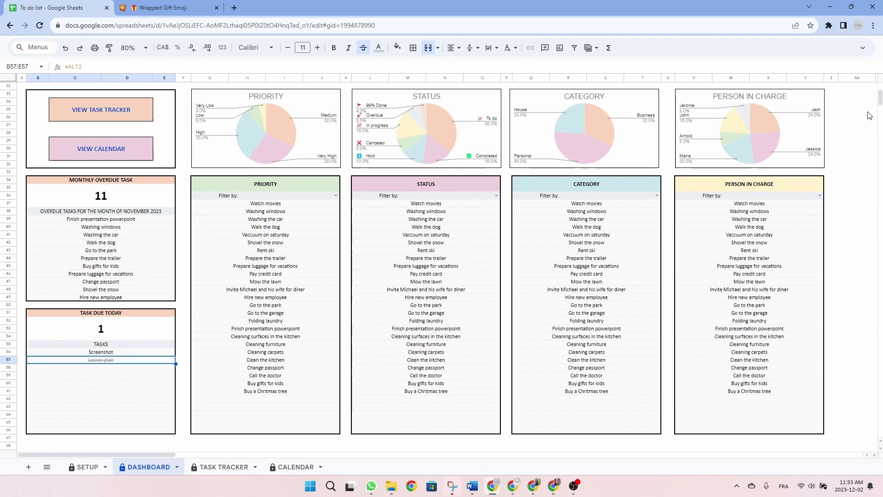
{"action": "scroll", "coordinate": [879, 102], "scroll_direction": "up", "scroll_amount": 1}
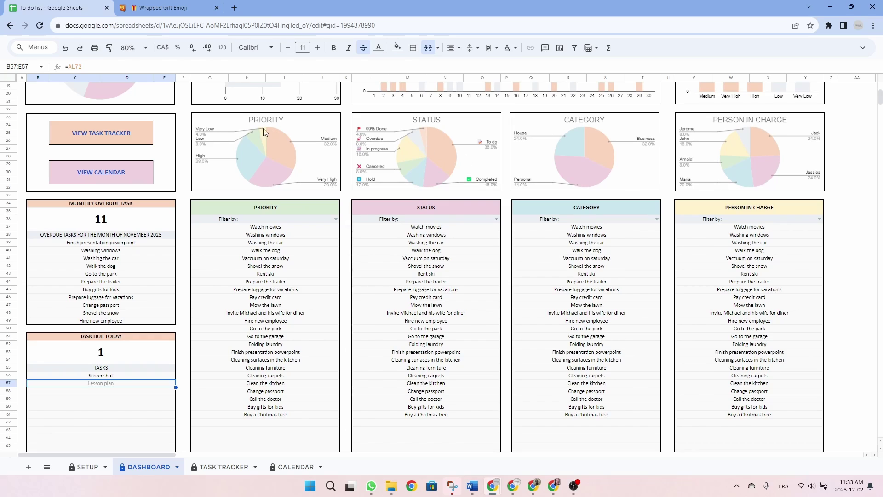
{"action": "left_click", "coordinate": [334, 208]}
{"action": "left_click_drag", "start_coordinate": [368, 210], "coordinate": [325, 211]}
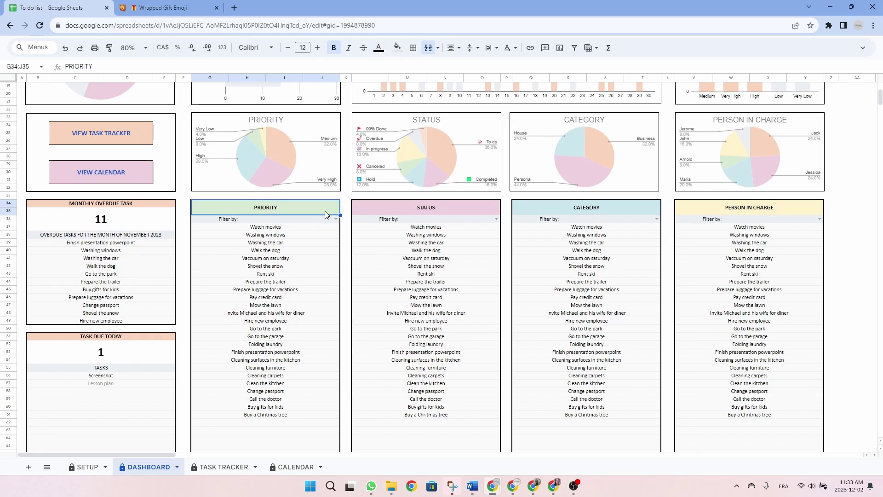
{"action": "left_click", "coordinate": [337, 220]}
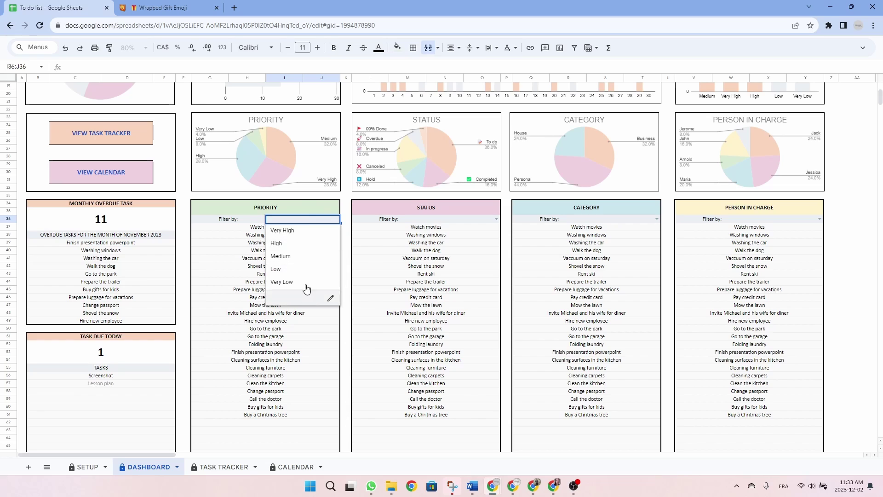
{"action": "left_click", "coordinate": [449, 210]}
{"action": "left_click", "coordinate": [603, 210]}
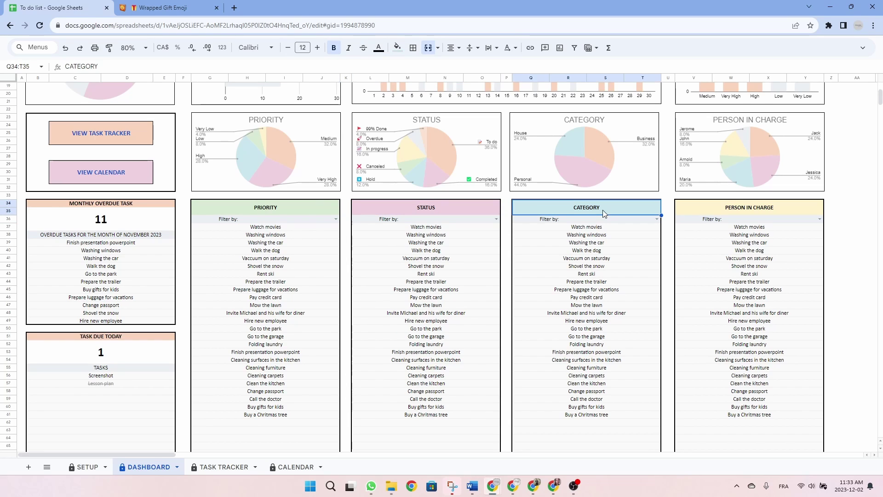
{"action": "left_click", "coordinate": [768, 210]}
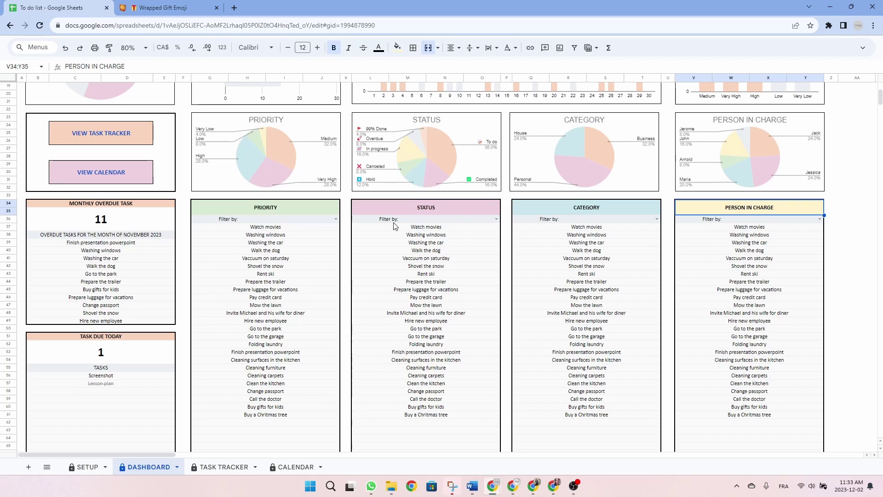
{"action": "left_click", "coordinate": [336, 219]}
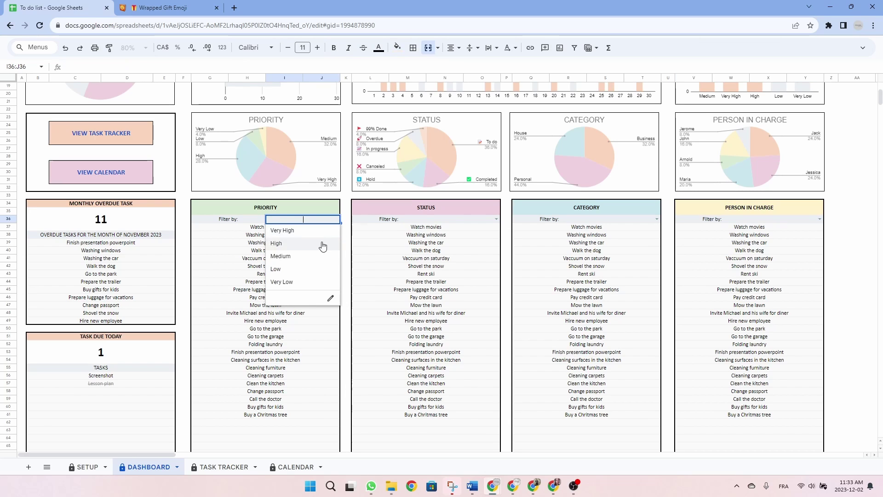
{"action": "left_click", "coordinate": [313, 257]}
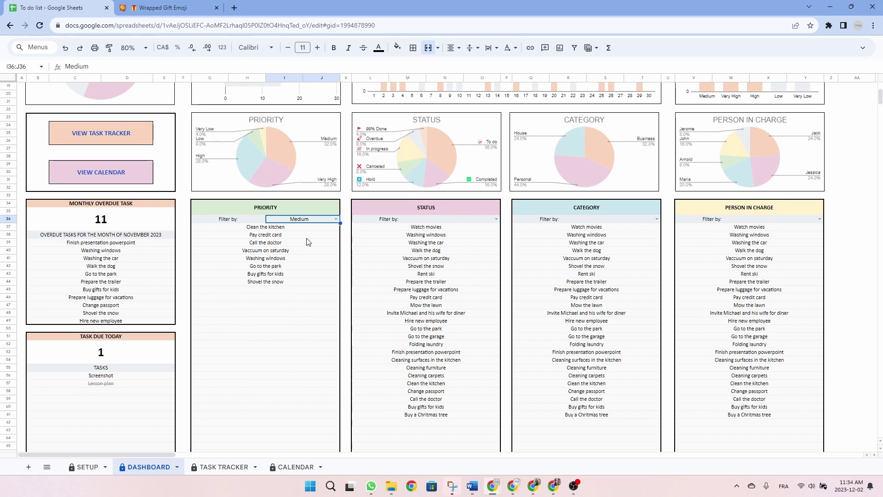
{"action": "left_click_drag", "start_coordinate": [310, 227], "coordinate": [308, 283]}
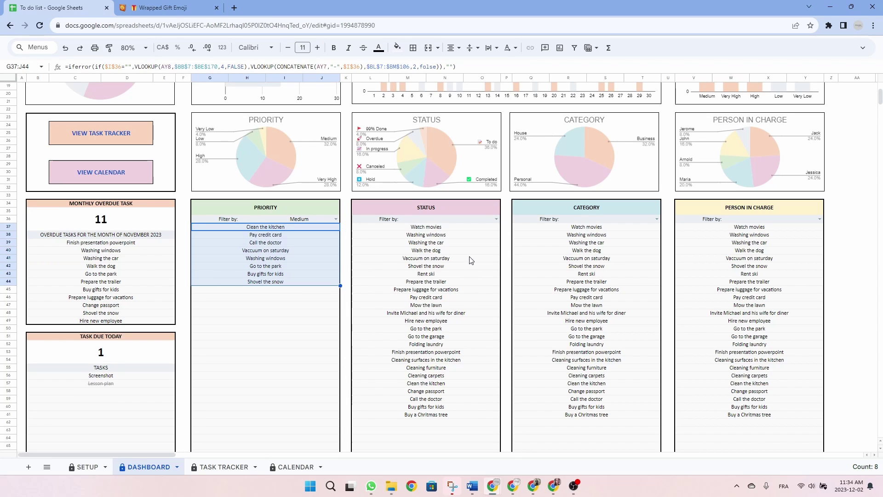
{"action": "left_click", "coordinate": [496, 219]}
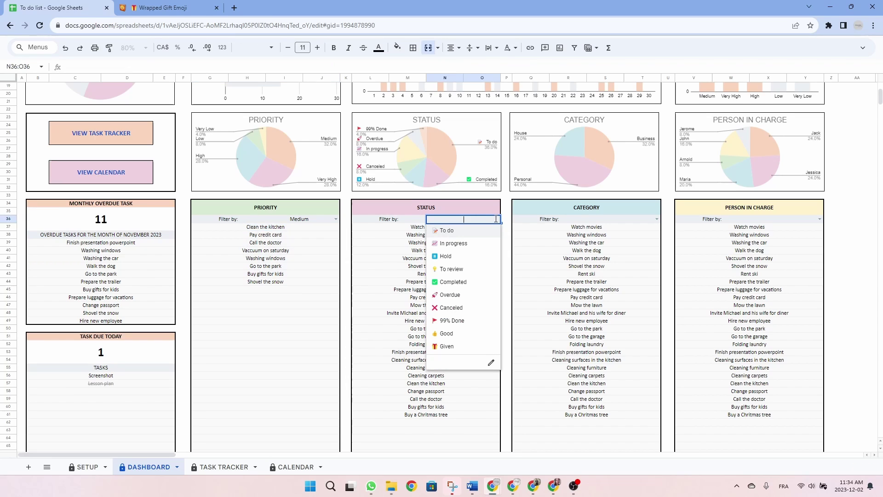
{"action": "left_click", "coordinate": [473, 234]}
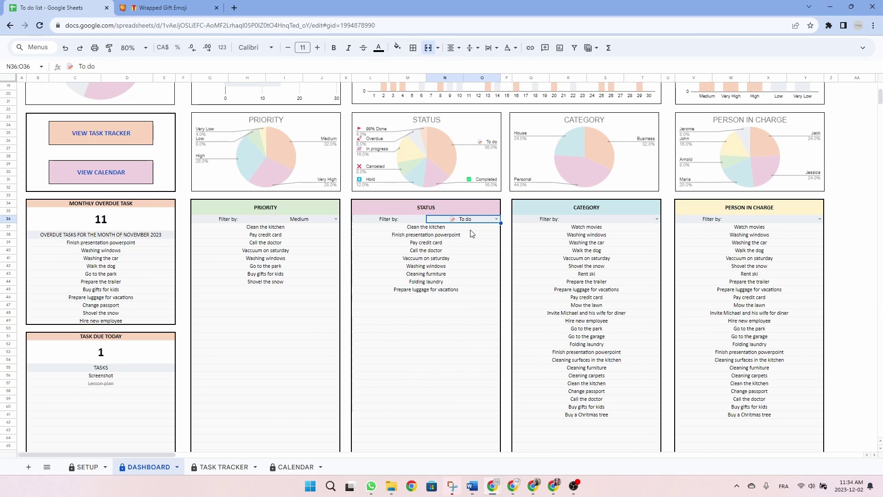
{"action": "left_click_drag", "start_coordinate": [462, 228], "coordinate": [458, 296]}
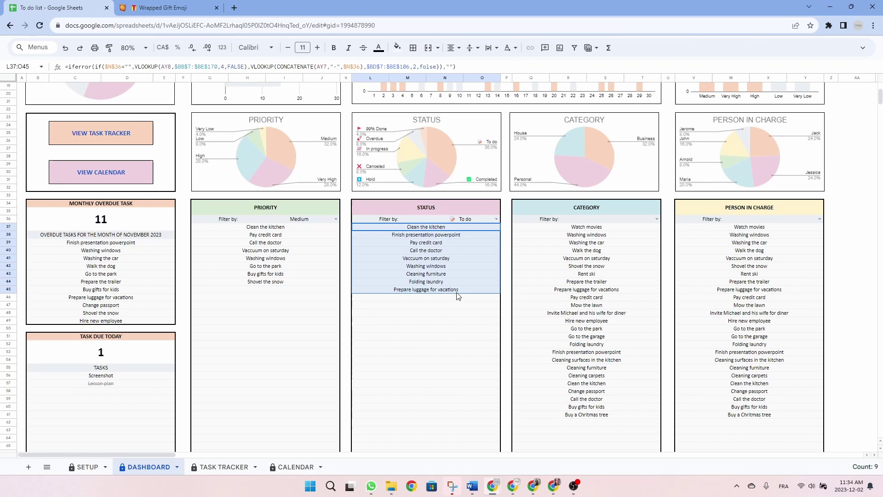
{"action": "left_click", "coordinate": [460, 326]}
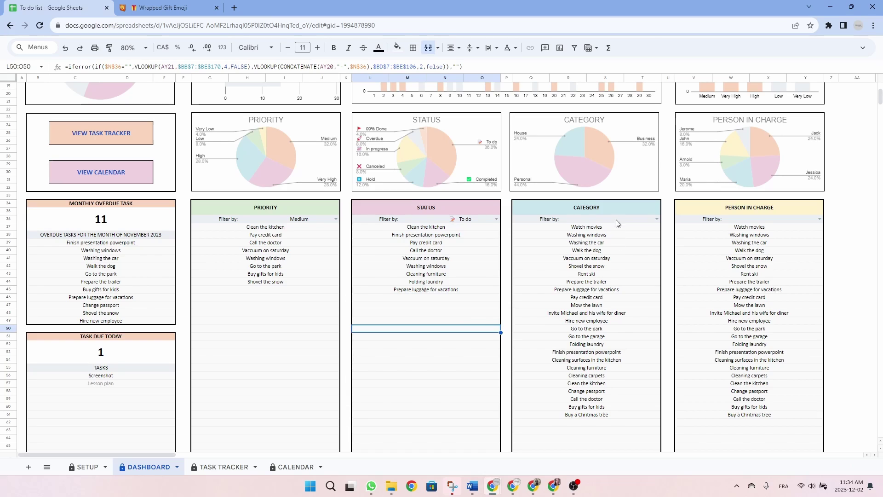
{"action": "left_click", "coordinate": [613, 207]}
{"action": "left_click", "coordinate": [749, 210]}
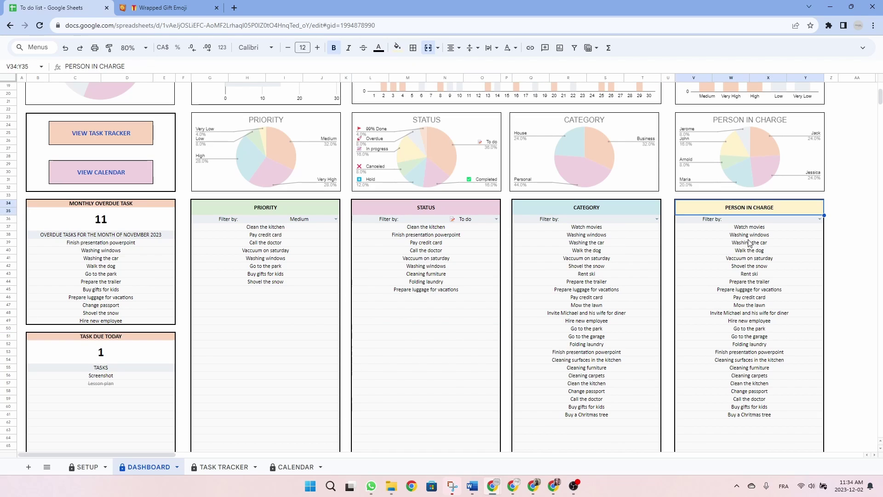
{"action": "left_click", "coordinate": [465, 221]}
{"action": "key", "text": "Delete"}
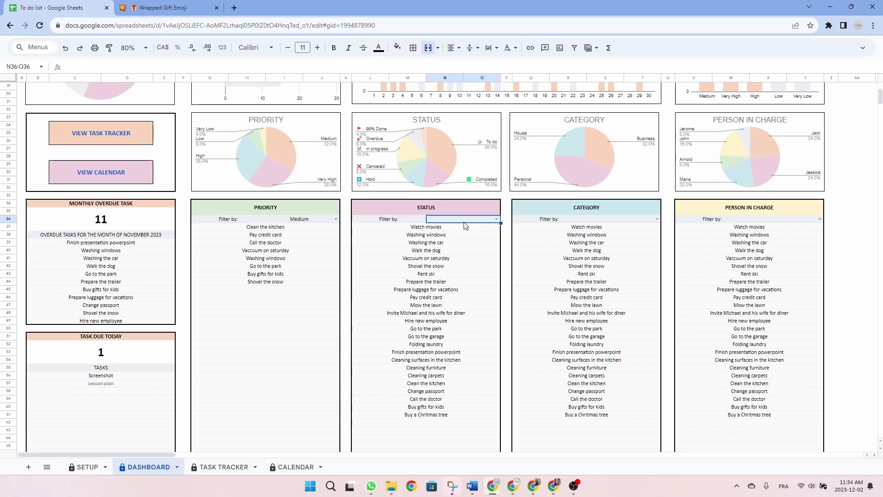
{"action": "left_click", "coordinate": [315, 221]}
{"action": "key", "text": "Delete"}
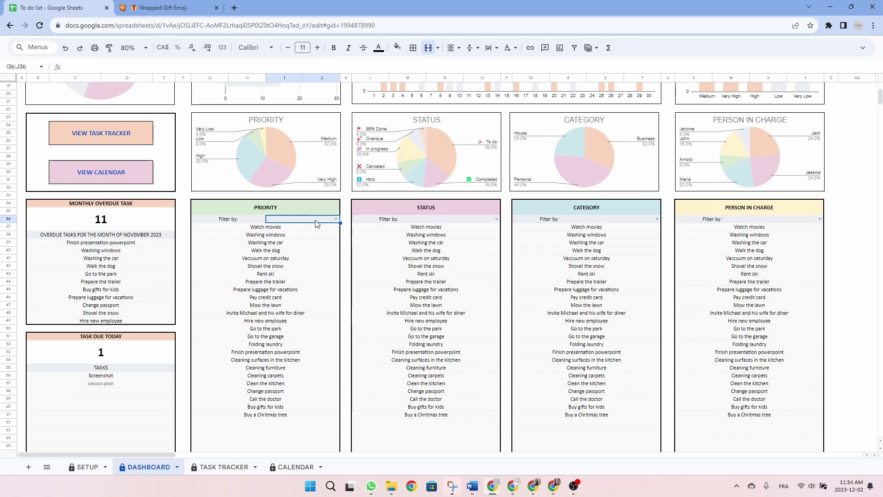